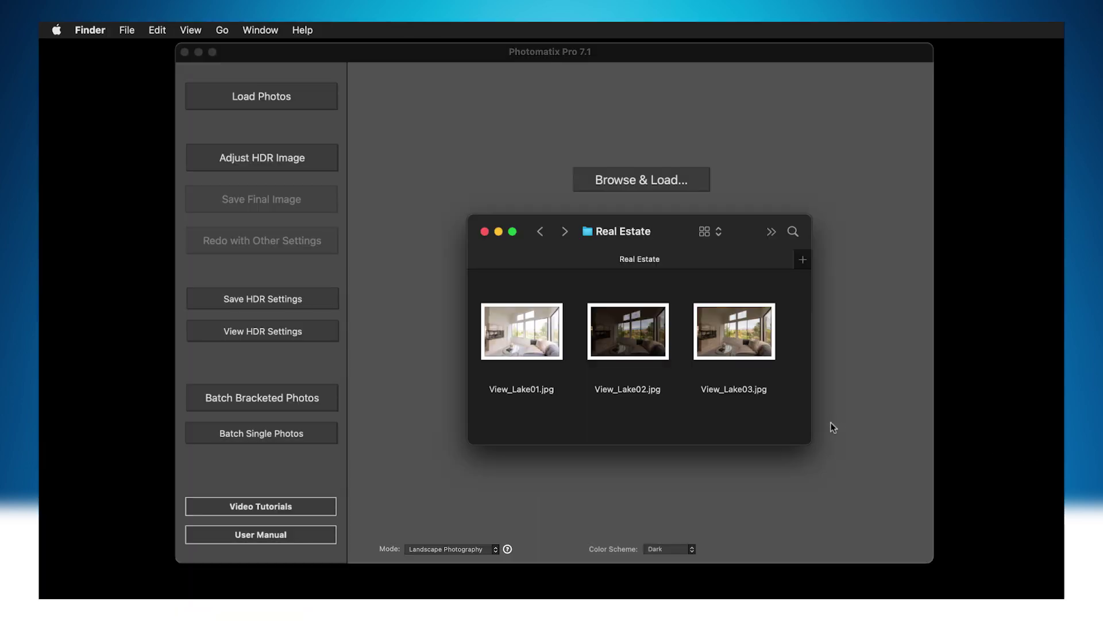
Step: Drop the three View_Lake photos (1/1000, 1/250, 1/60 sec) into Photomatix and confirm Merge to HDR
drag(733, 395, 634, 263)
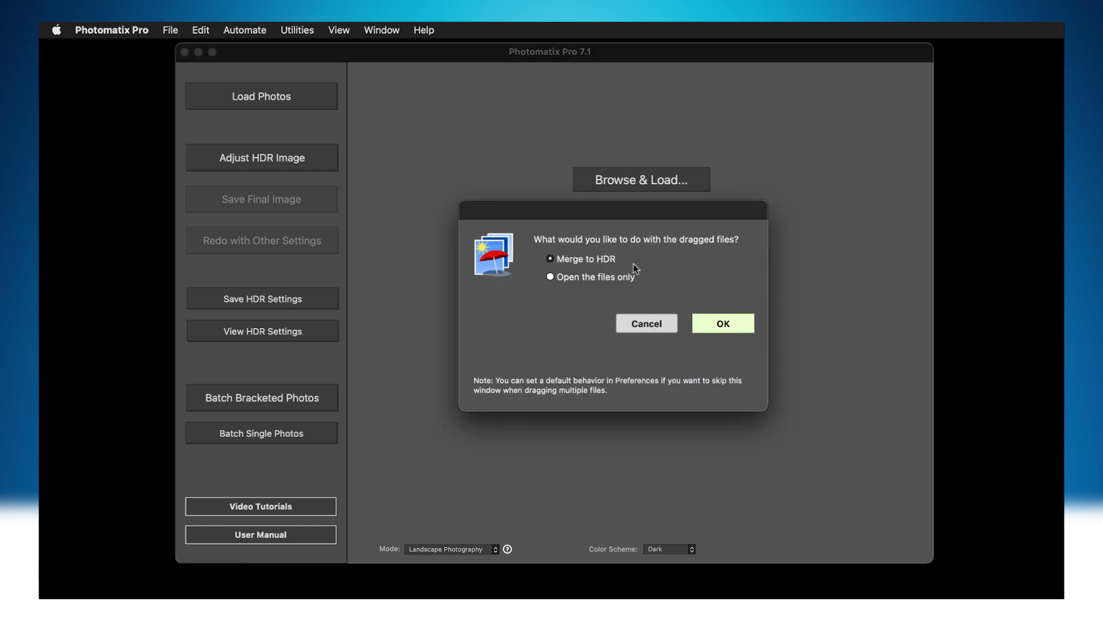
click(736, 329)
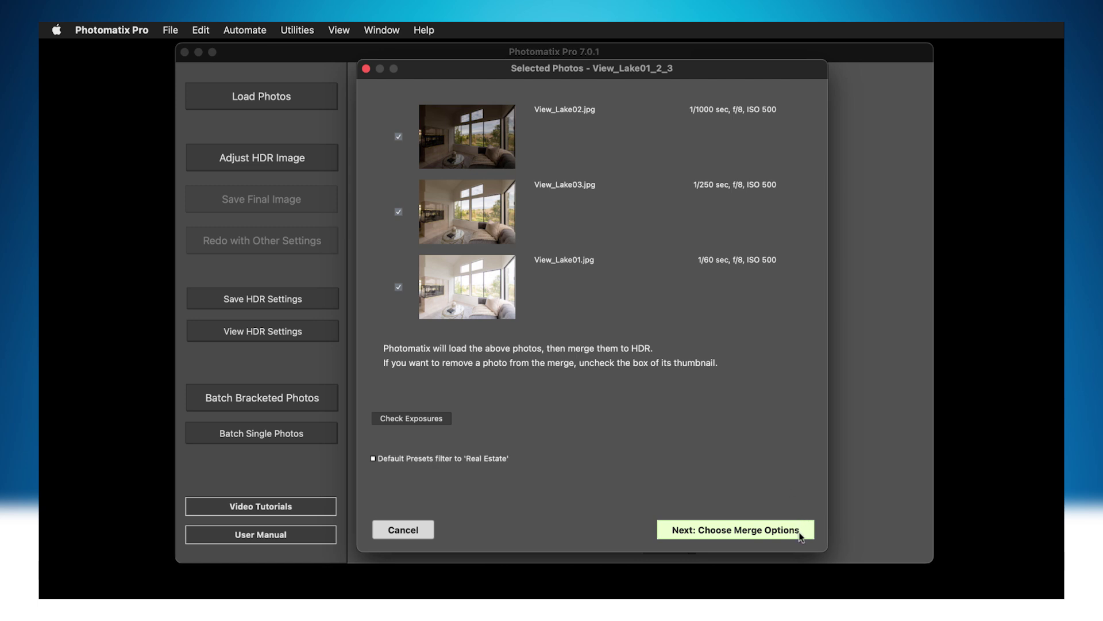
Step: Go to the merge options and check alignment and cropping under the Hand-held (standard) preset
click(799, 532)
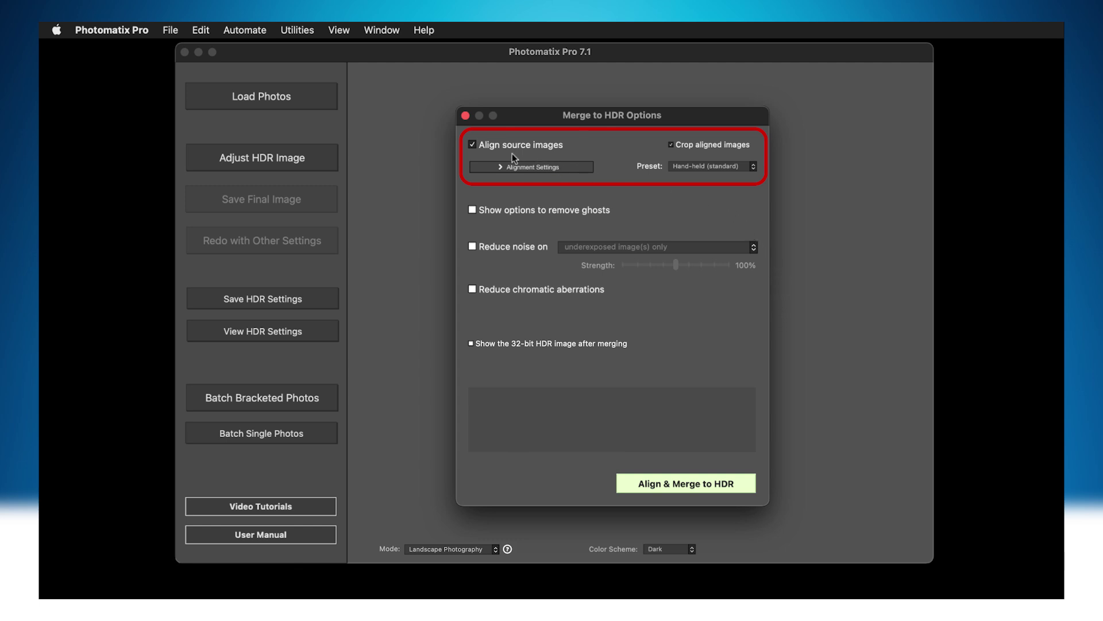
mouse_move(479, 150)
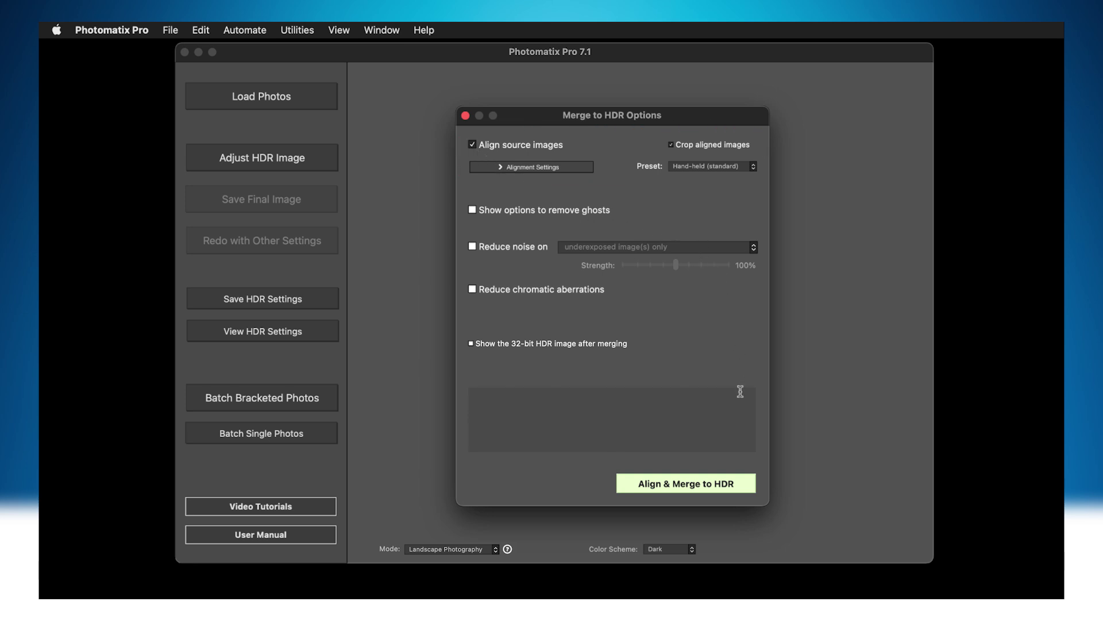
Step: Align and merge the exposures into View_Lake01_2_3 and apply the Realistic preset
click(738, 488)
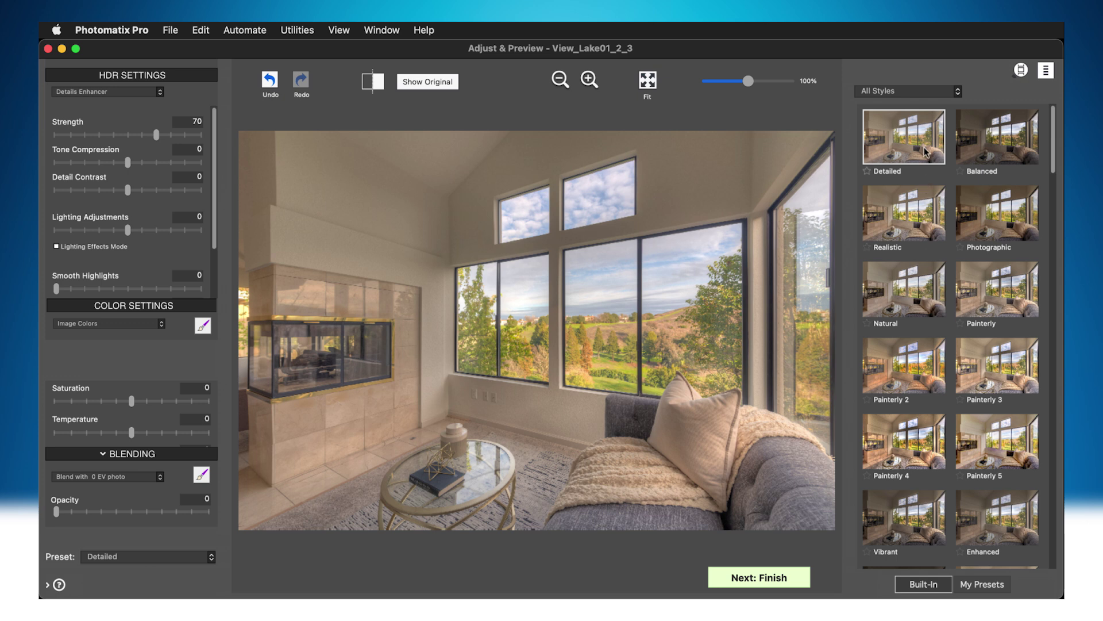
click(922, 210)
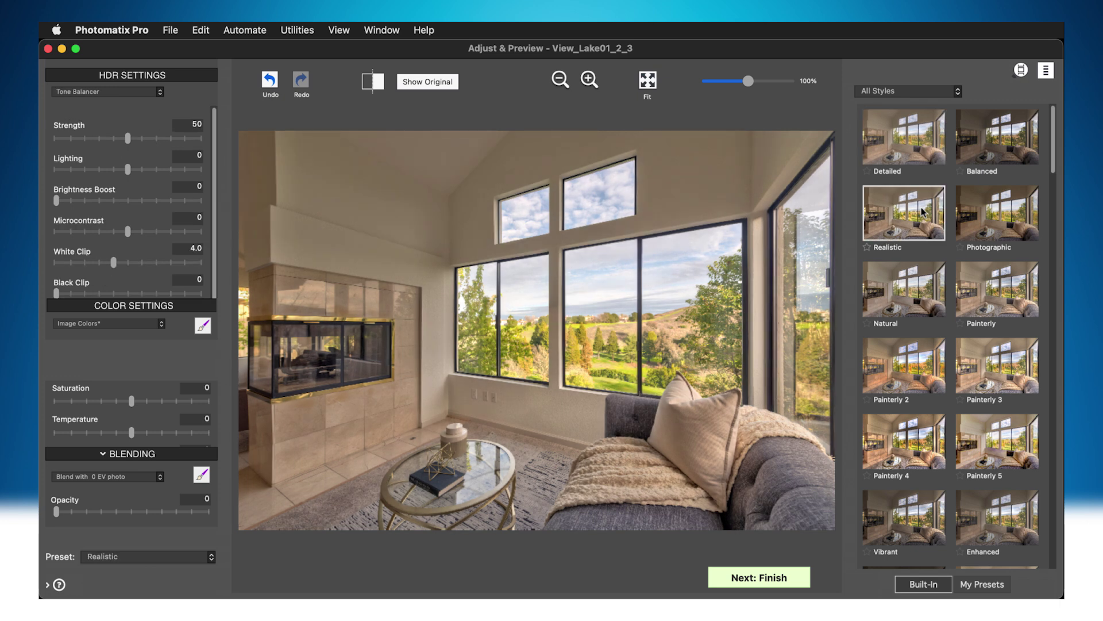
click(943, 93)
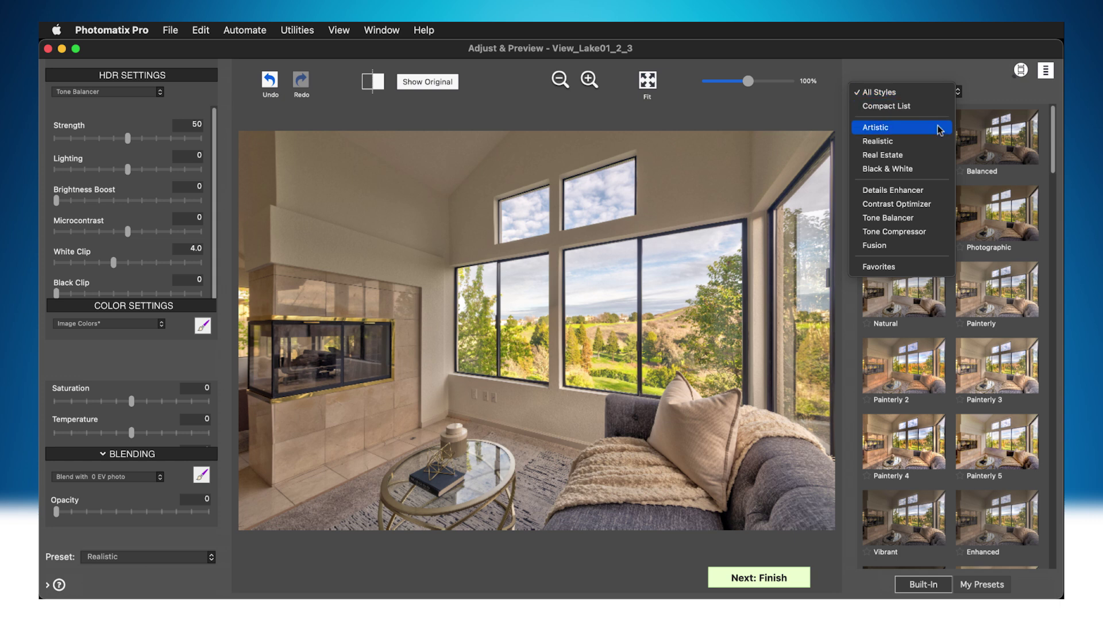
Step: Filter to Real Estate styles, compare Natural with Interior 2, and settle on Natural
click(938, 160)
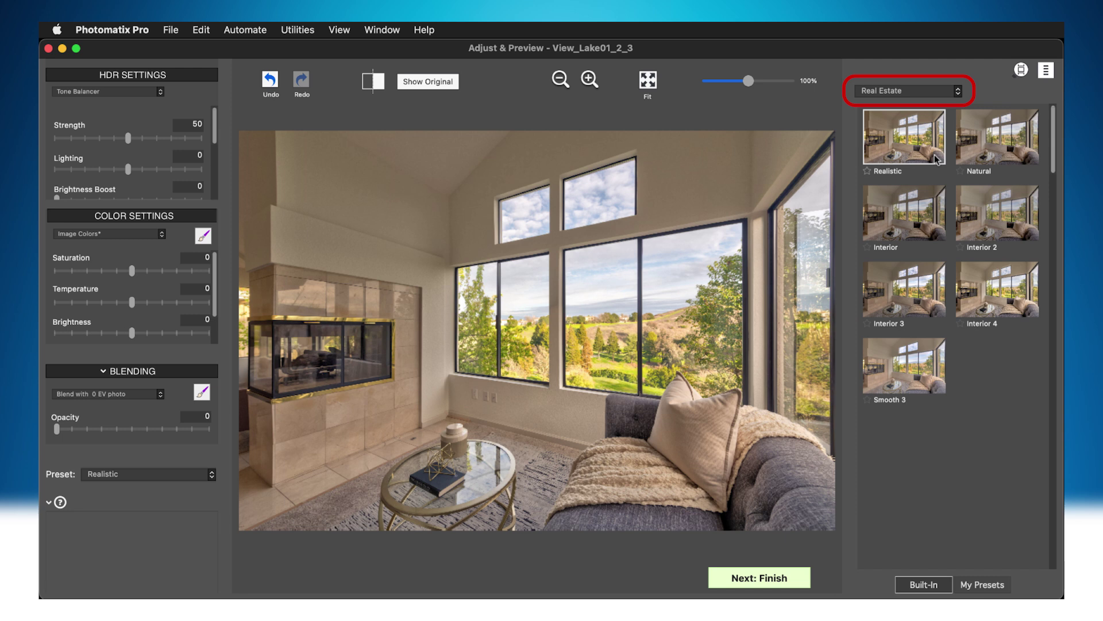
click(1016, 156)
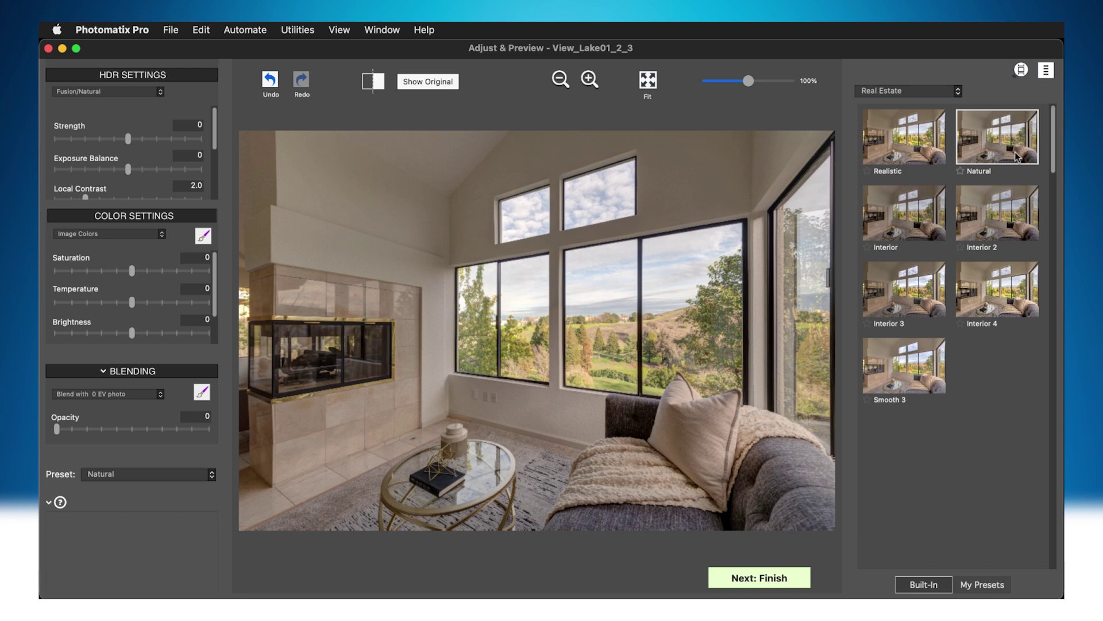
click(1017, 231)
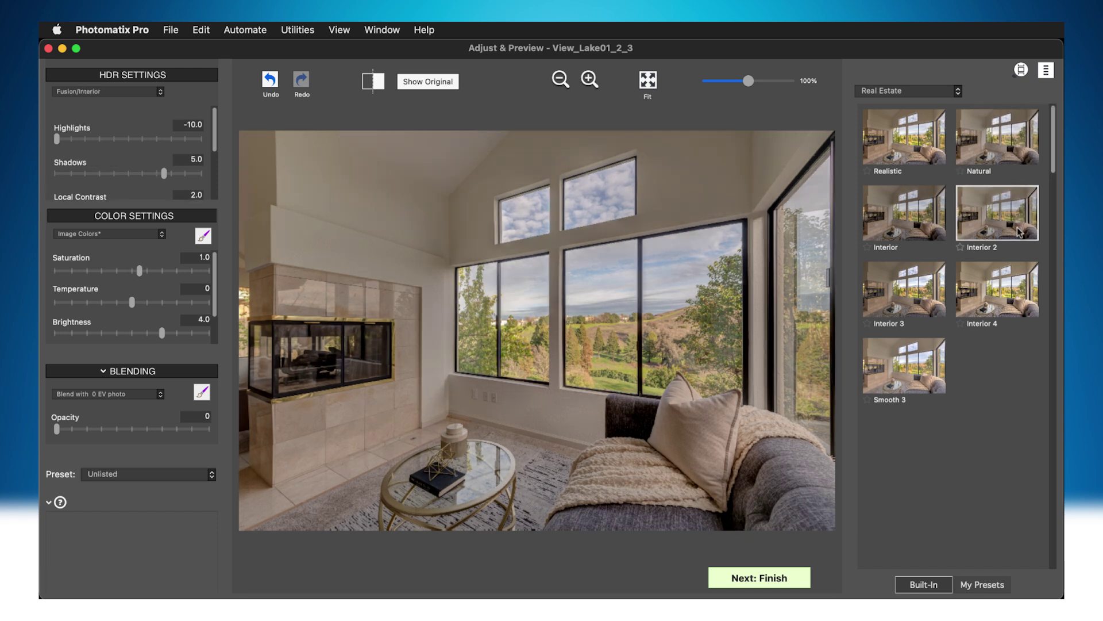
click(1015, 144)
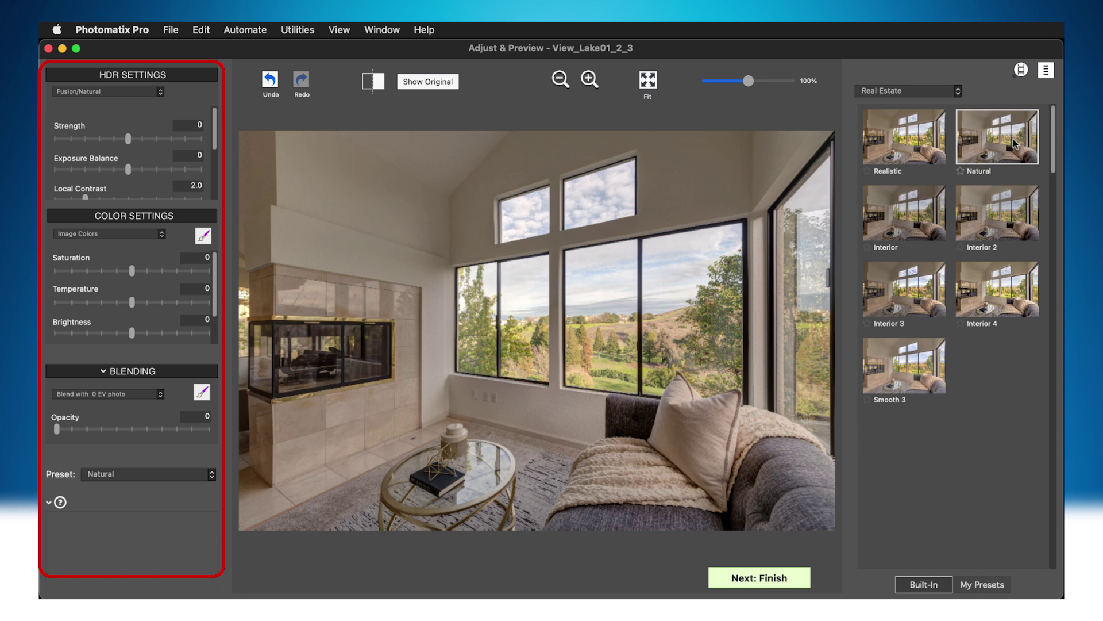
Step: Raise Strength to 2.0 and Exposure Balance to about 2.8
mouse_move(136, 146)
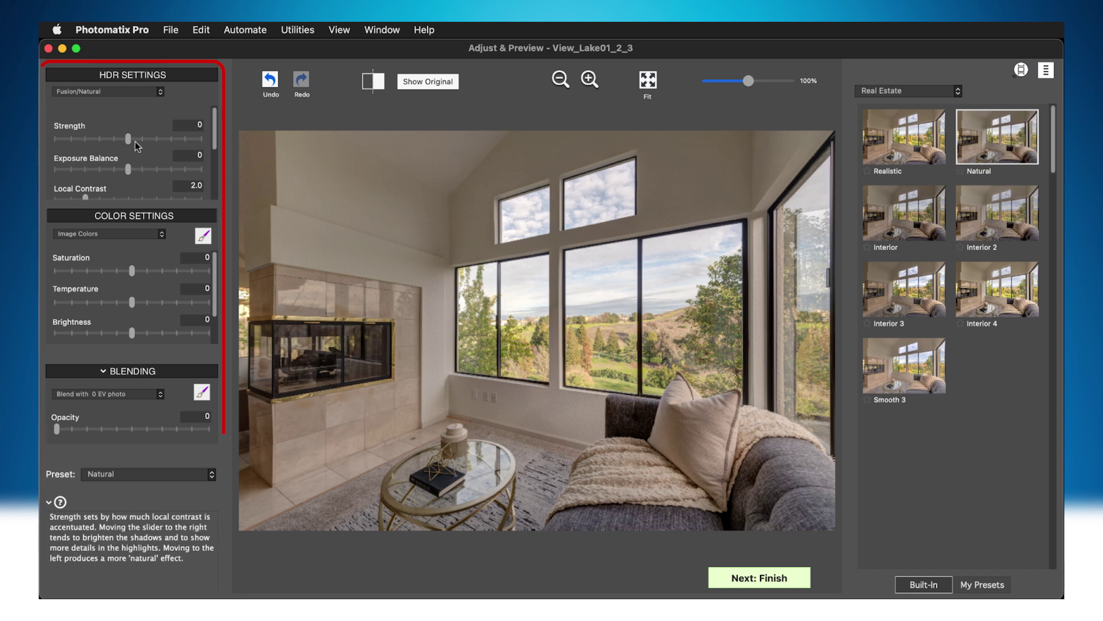
drag(135, 146, 143, 147)
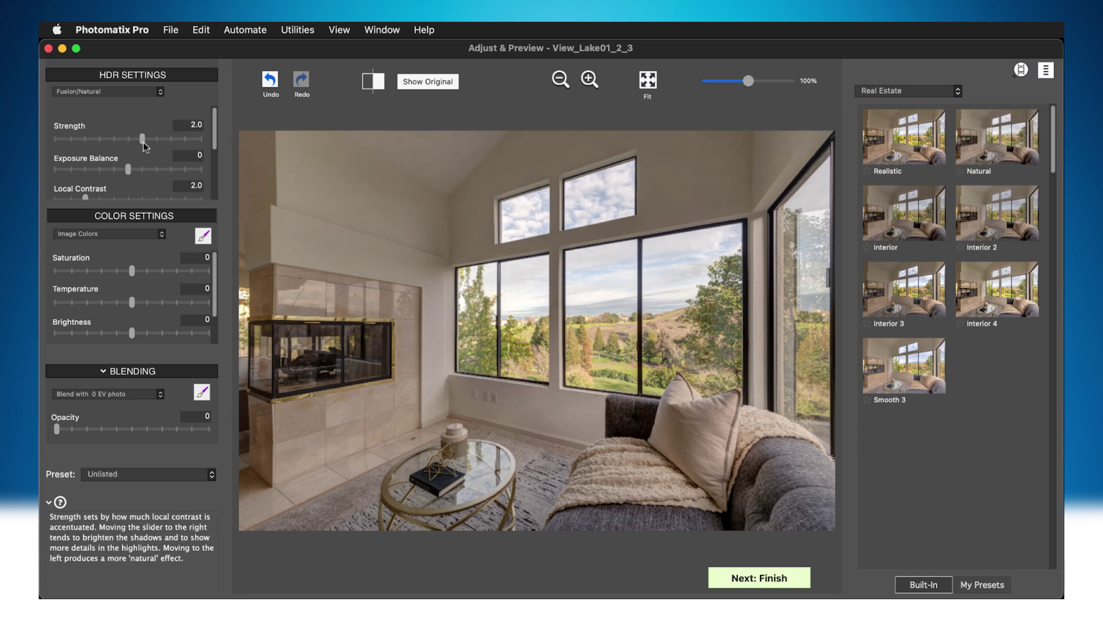
mouse_move(128, 172)
drag(128, 170, 148, 181)
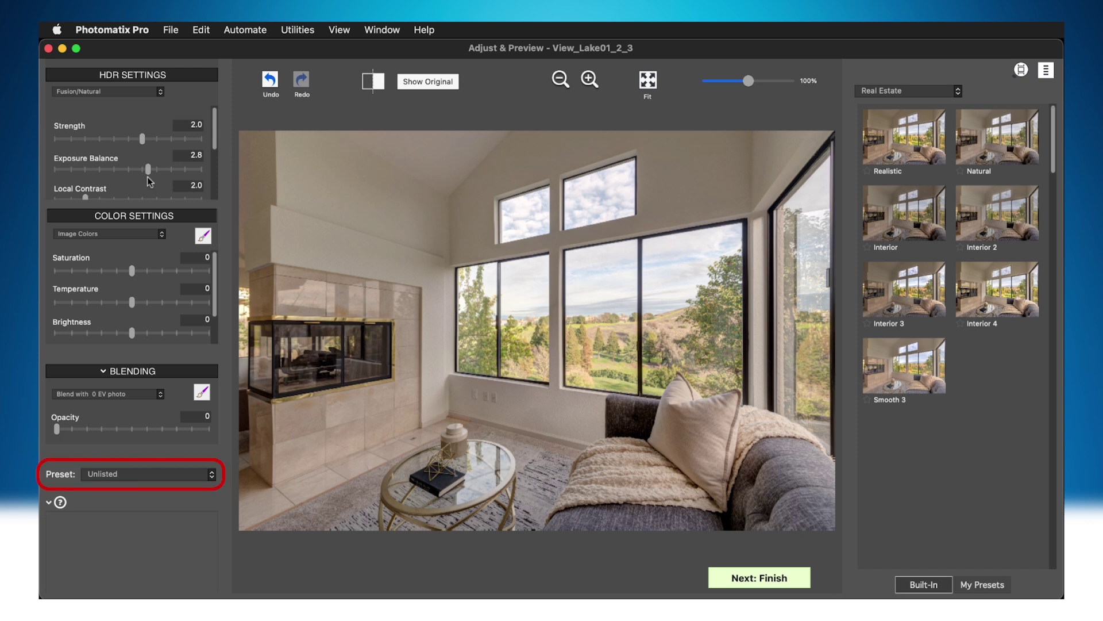
Step: Save the current settings as preset MyNatural.xmp, show My Presets, and proceed to finishing
click(160, 477)
click(160, 427)
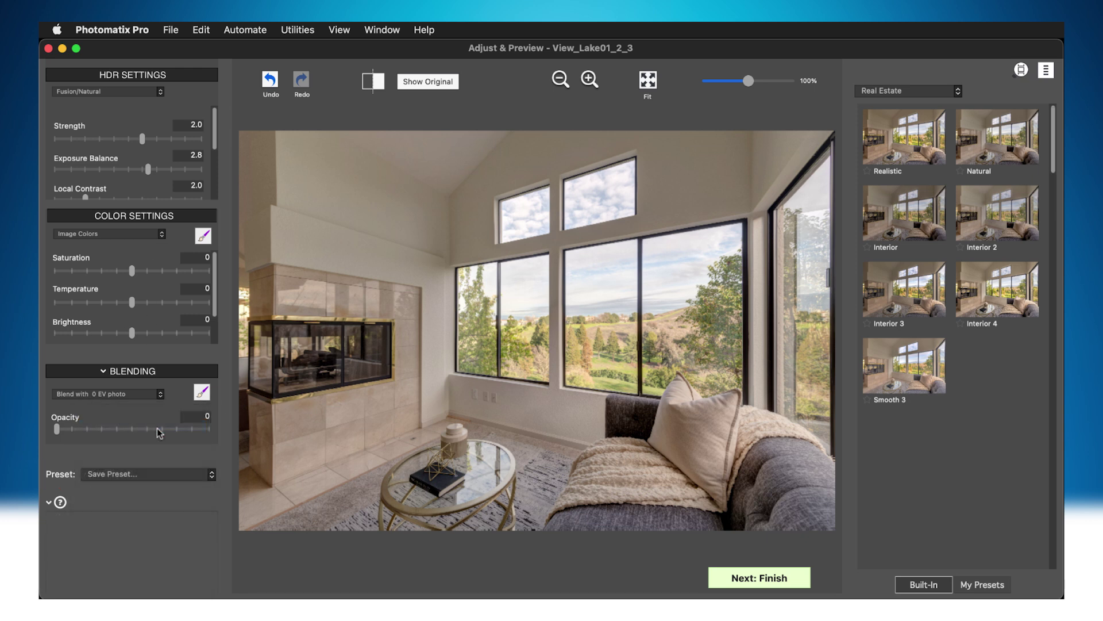
text(MyNat)
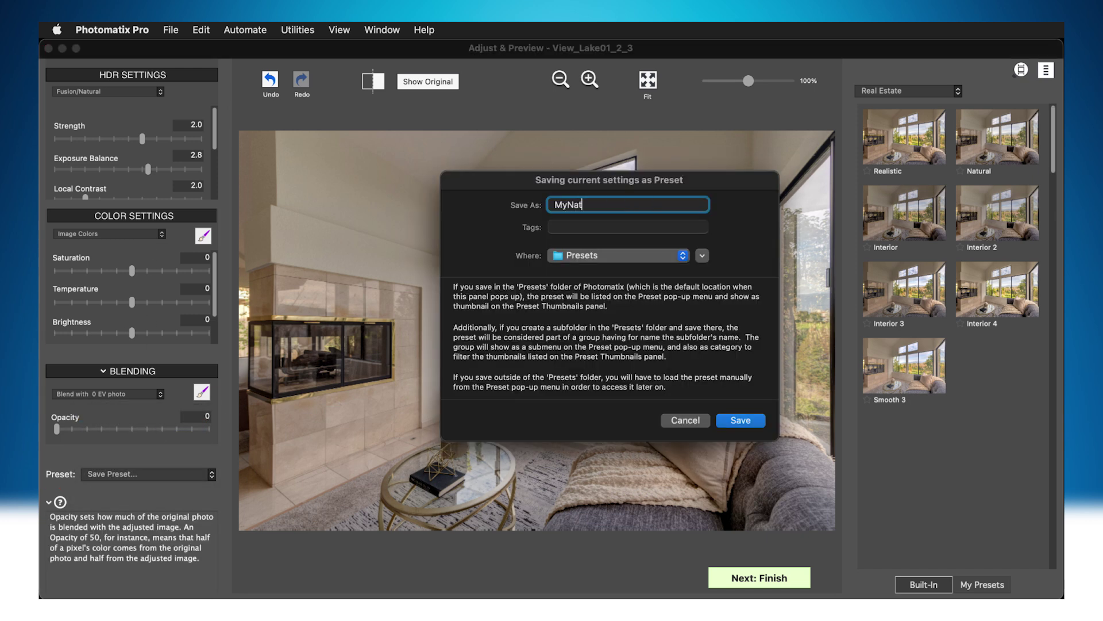
text(ural.xmp)
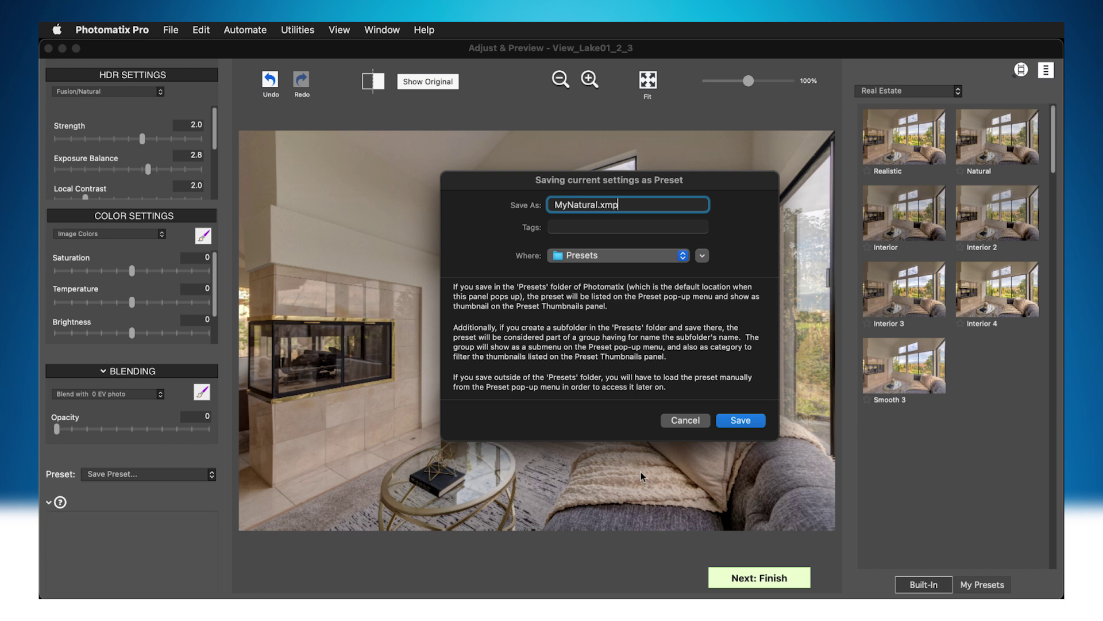
click(741, 421)
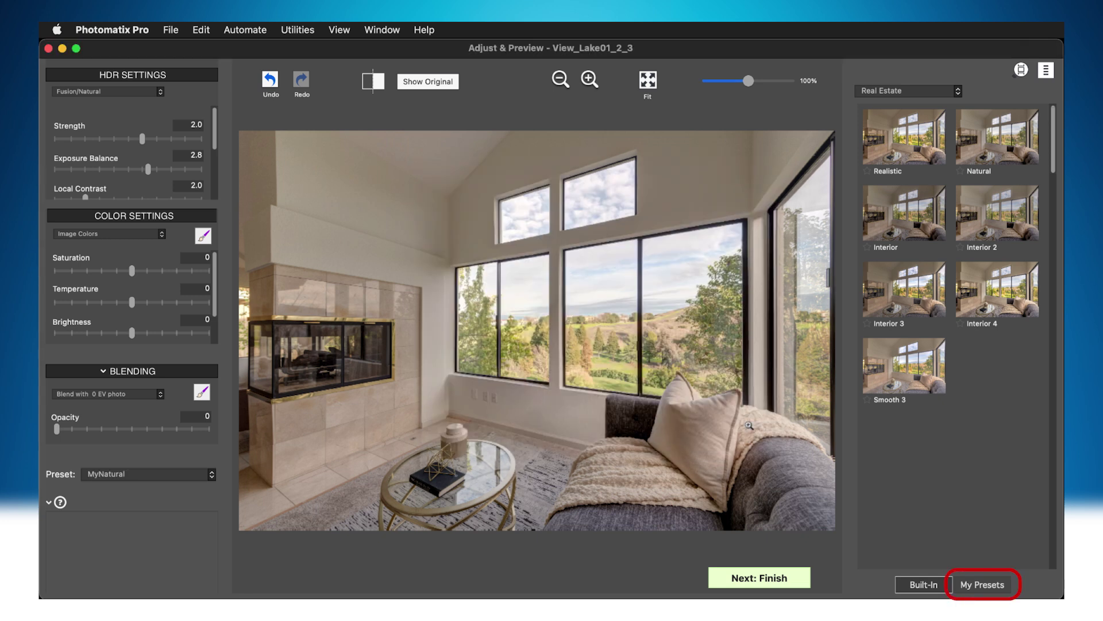
click(1005, 588)
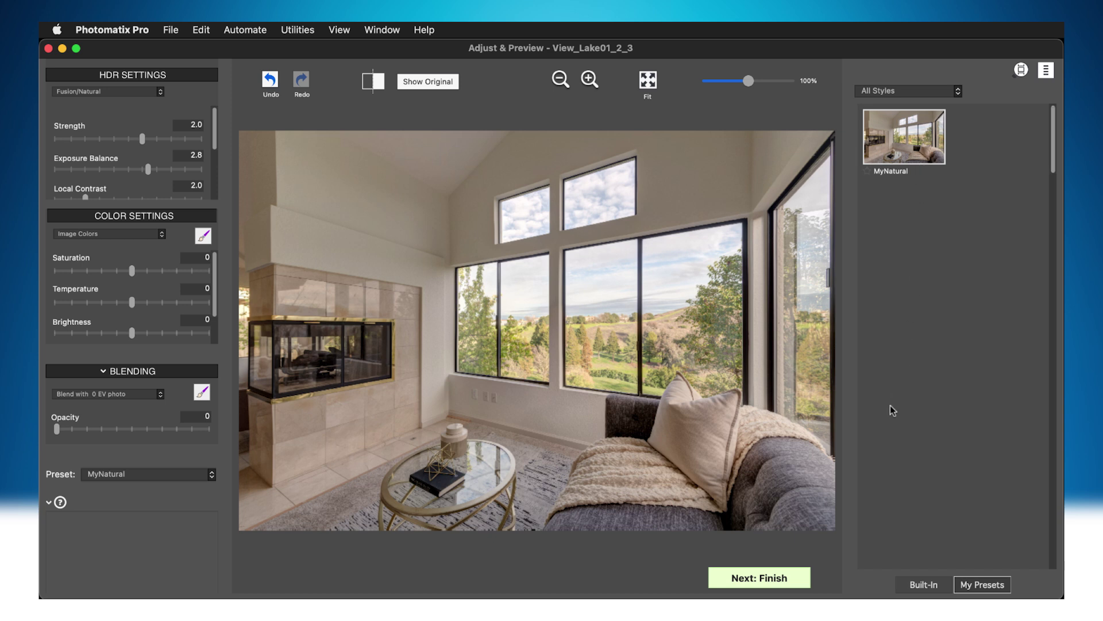
click(795, 580)
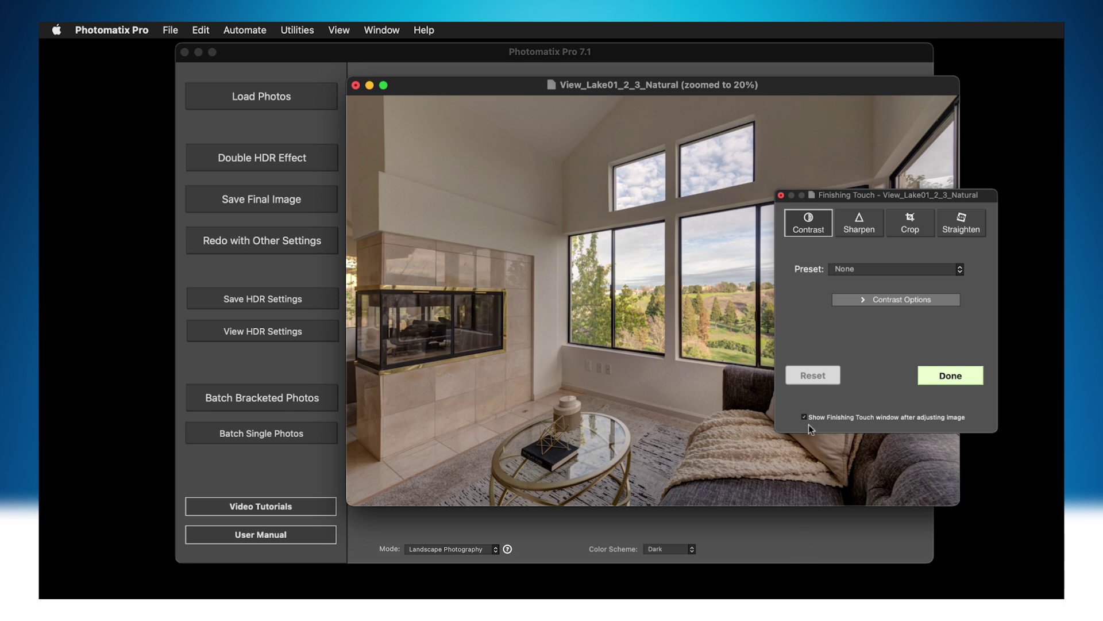
Step: Apply Very Mild Contrast, review the Sharpen, Straighten and Crop options, then close Finishing Touch
click(889, 269)
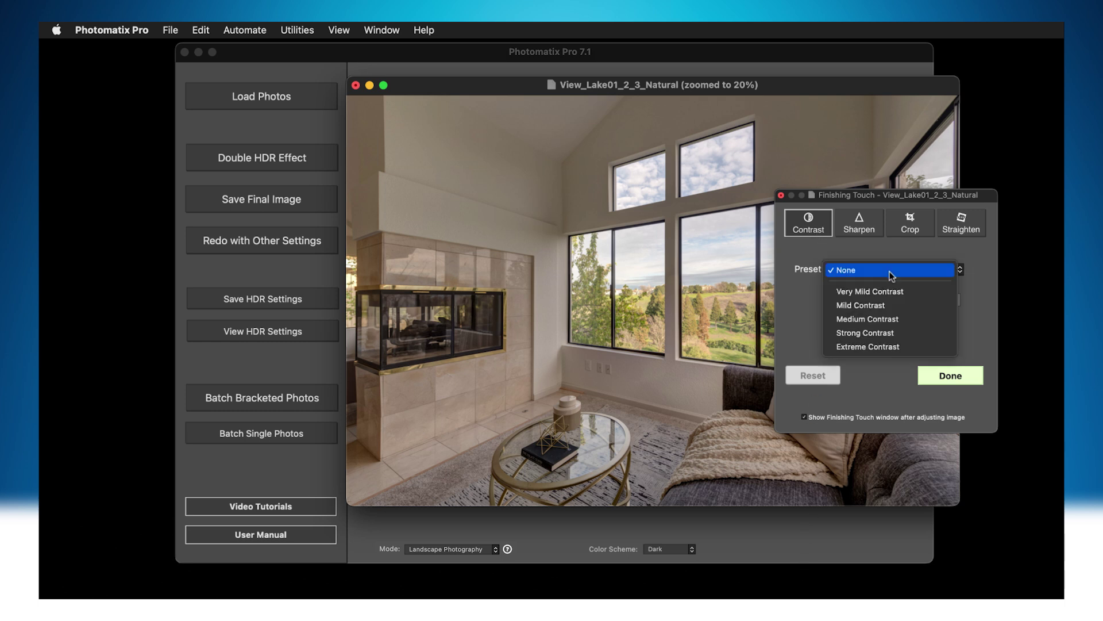
click(903, 294)
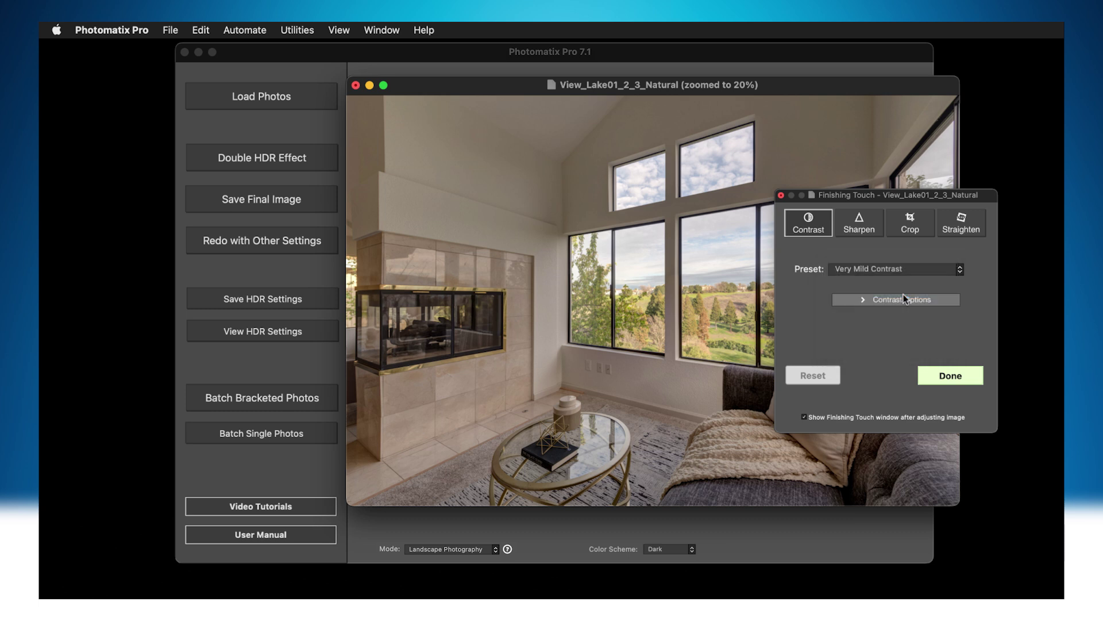
click(872, 236)
click(962, 230)
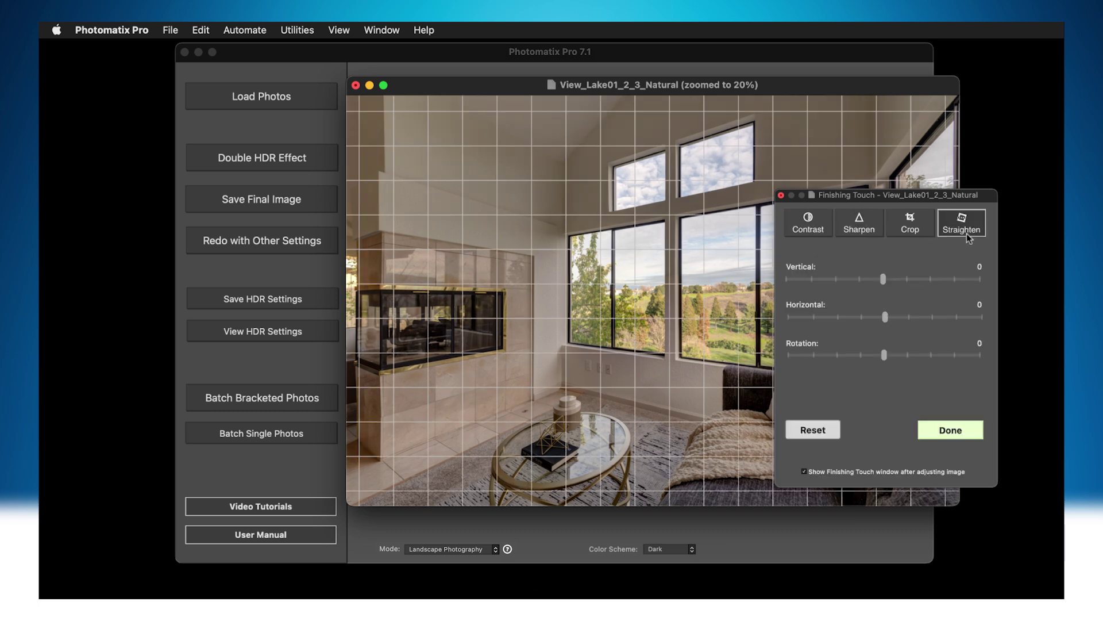
click(921, 232)
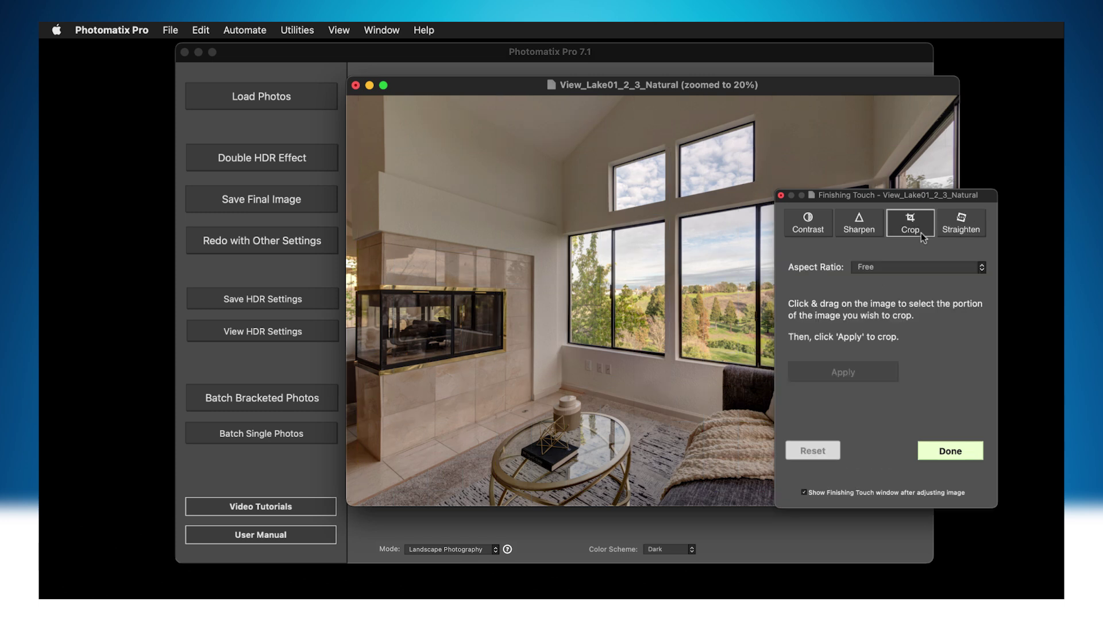
click(970, 454)
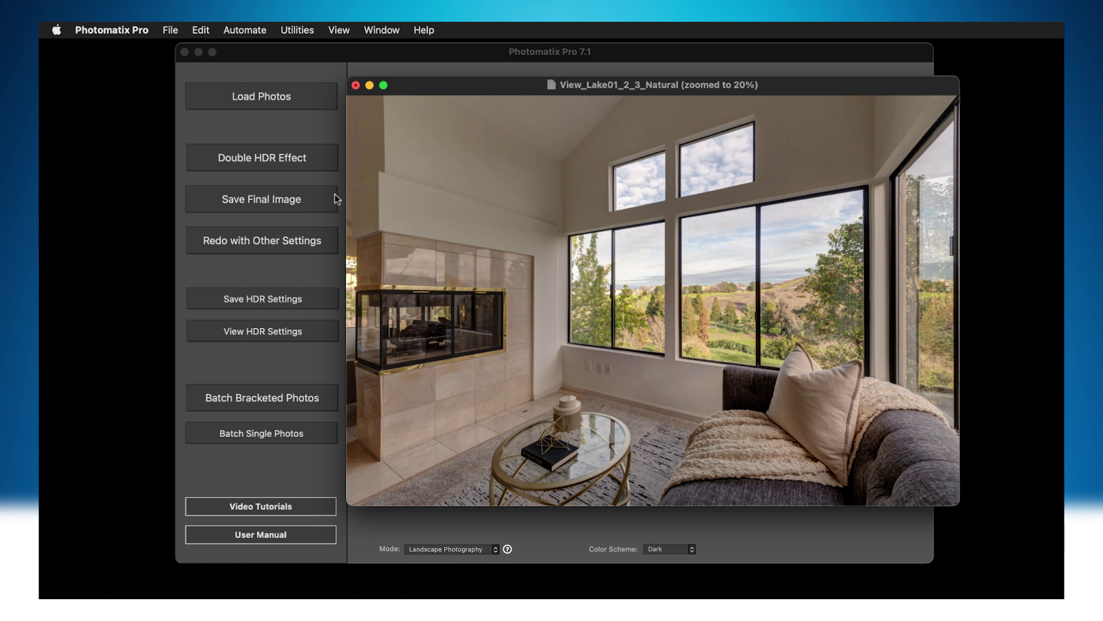
Step: Save the final image as View_Lake01_2_3_Natural.jpg in the Real Estate folder
click(308, 201)
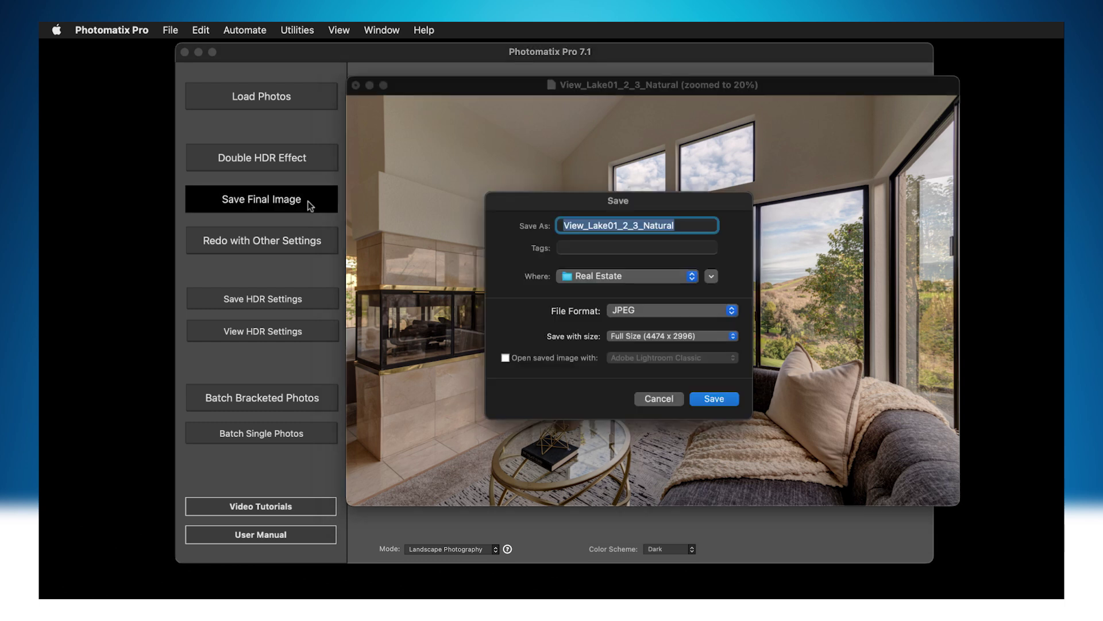
click(714, 399)
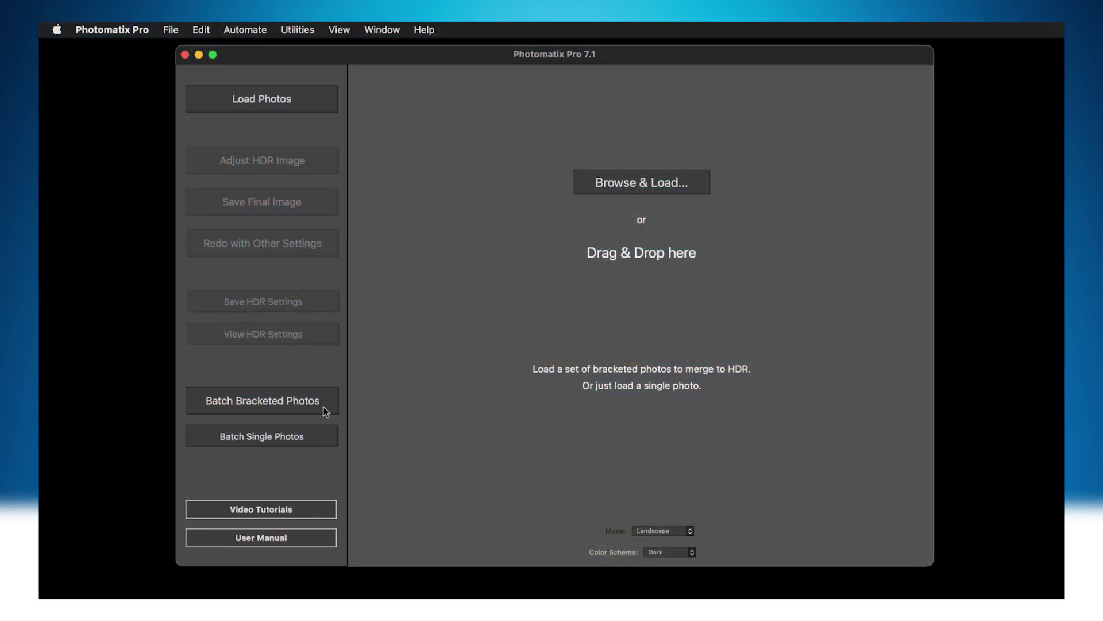
Step: Open Batch Bracketed Photos, which defaults to merging 3 images at a time into JPEGs
click(323, 406)
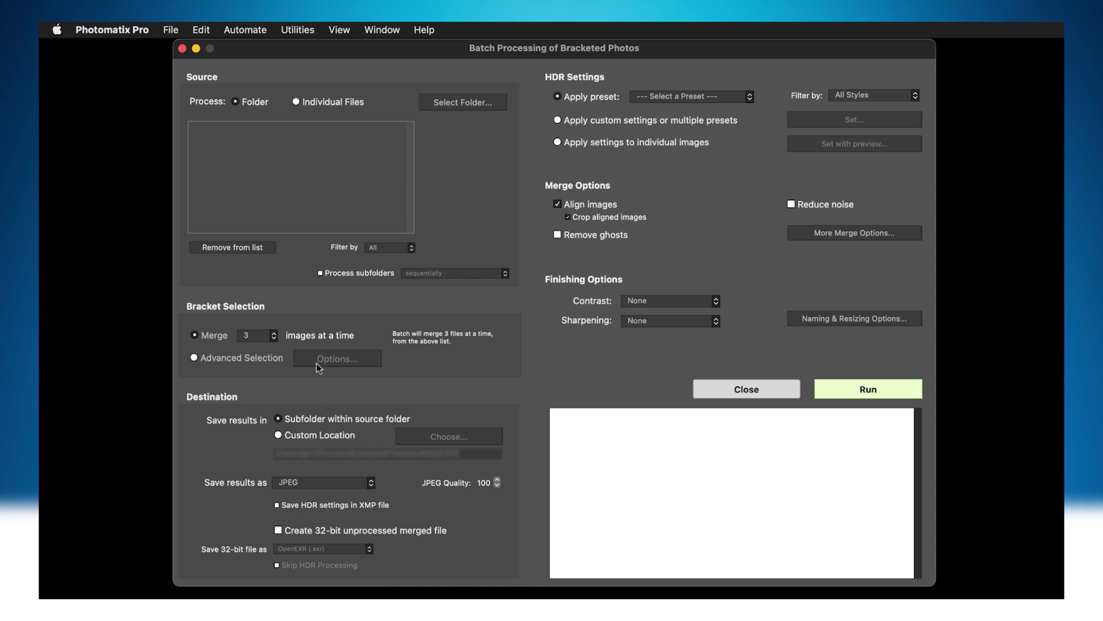
Step: Set LANDSCAPE as the batch source folder and keep merging 3 images per set
click(482, 103)
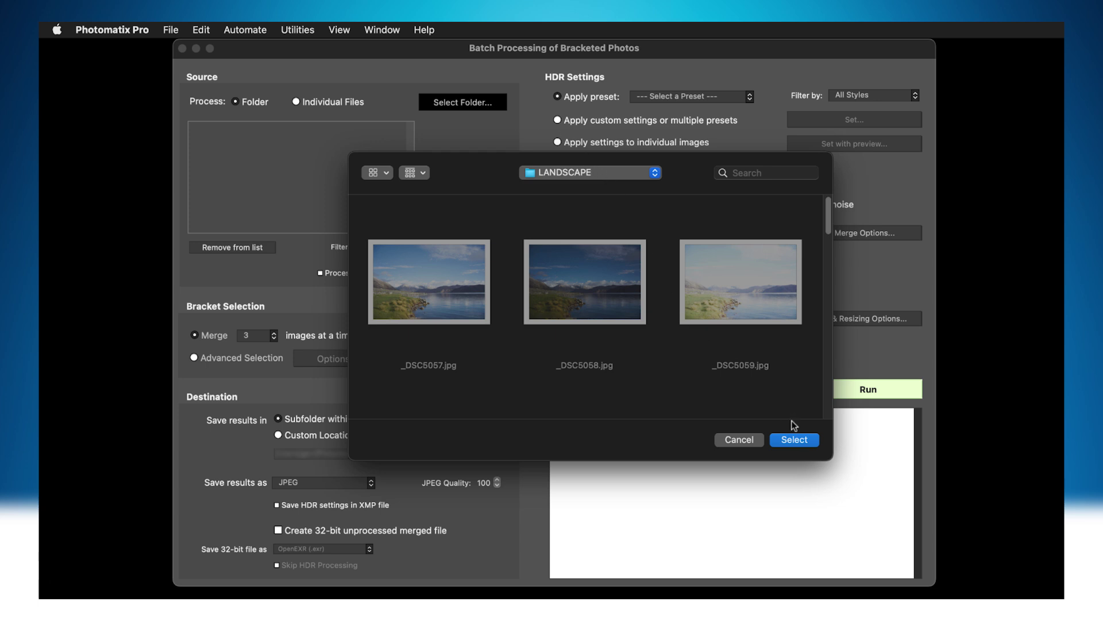
click(805, 441)
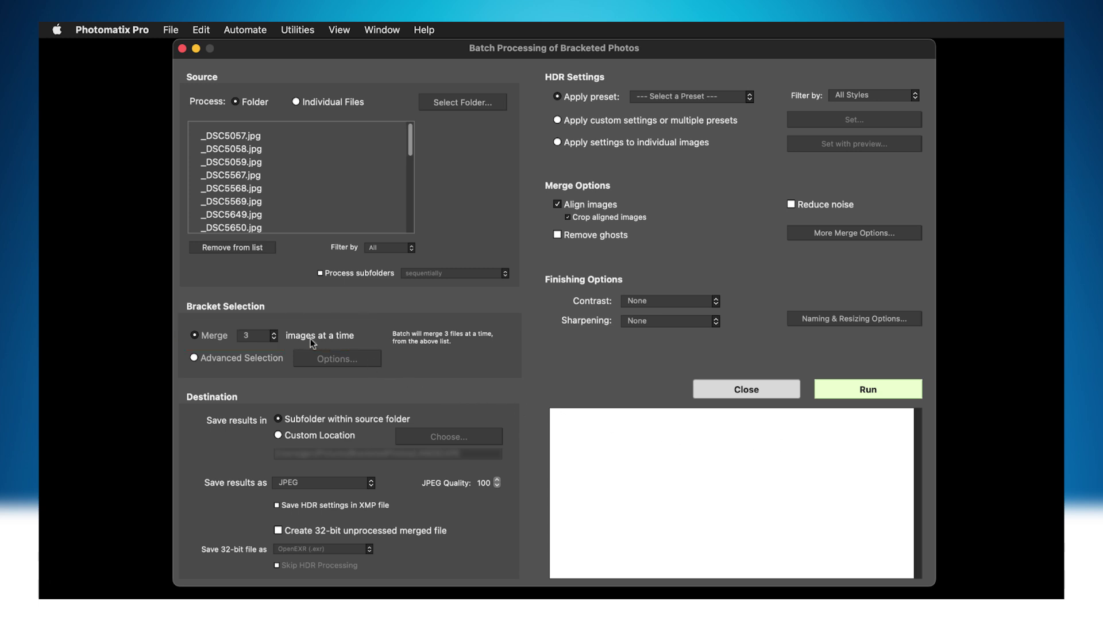
click(275, 339)
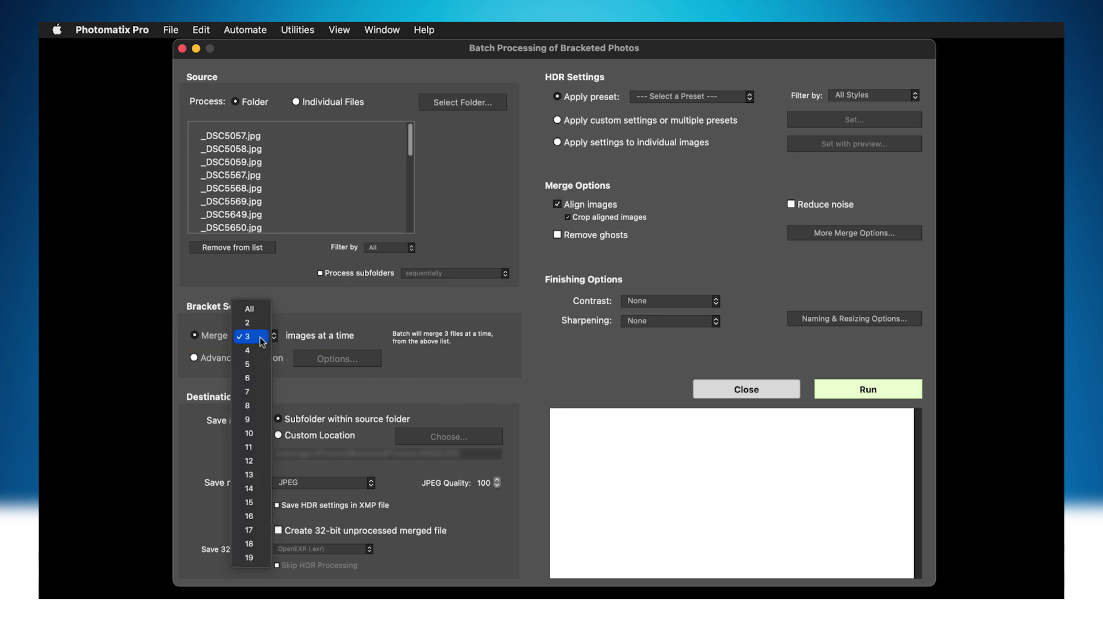
click(257, 341)
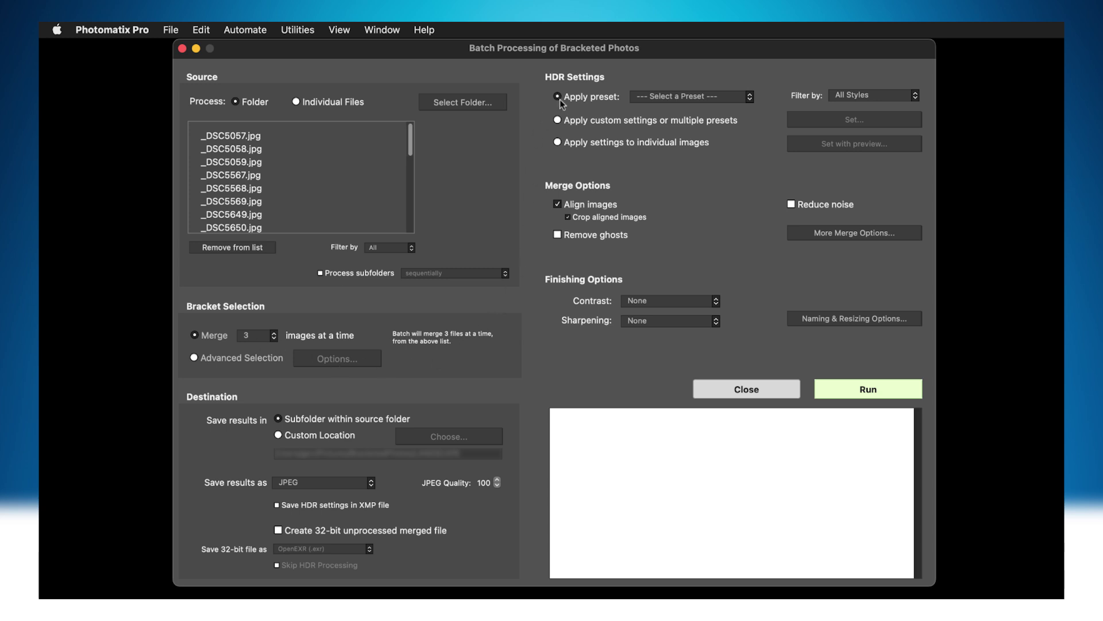
Step: Choose the Natural preset, then switch the batch to custom settings or multiple presets
click(724, 101)
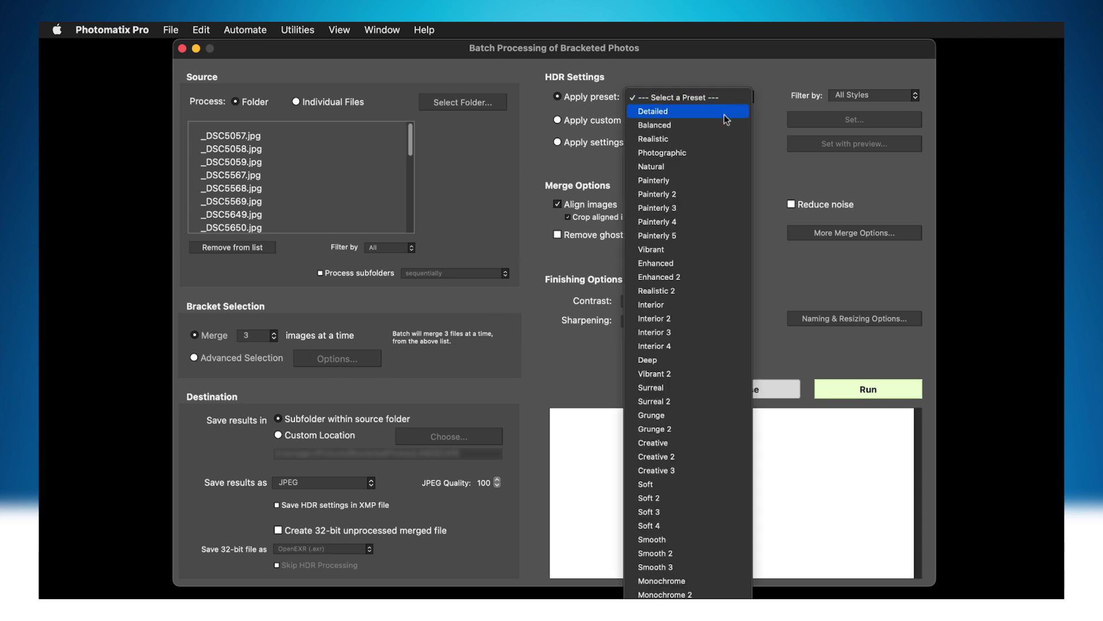
click(719, 167)
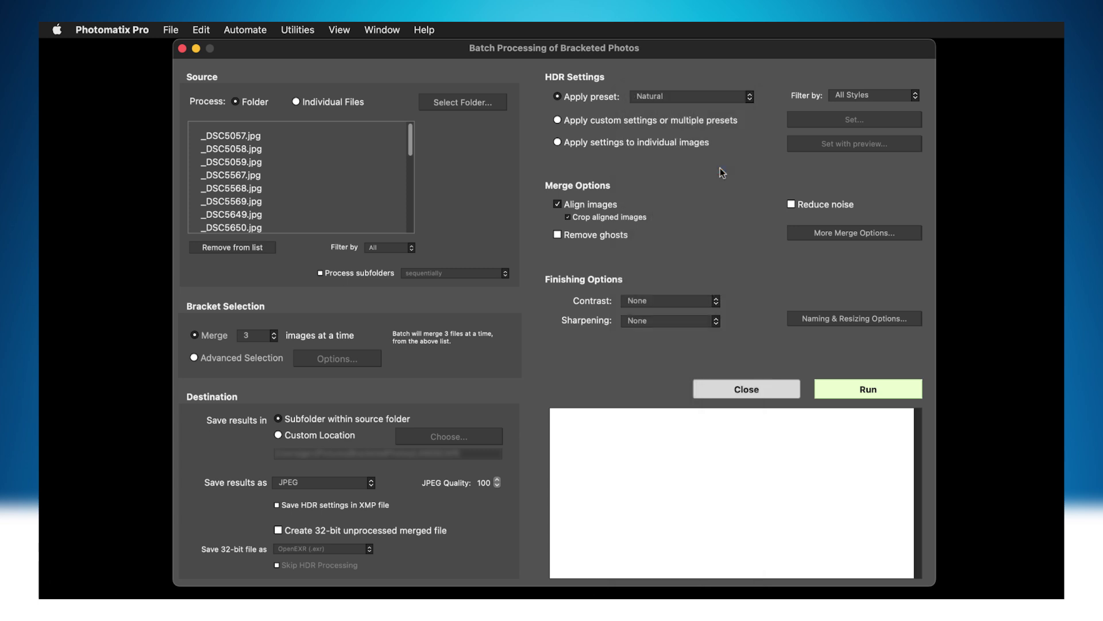
click(557, 120)
click(873, 122)
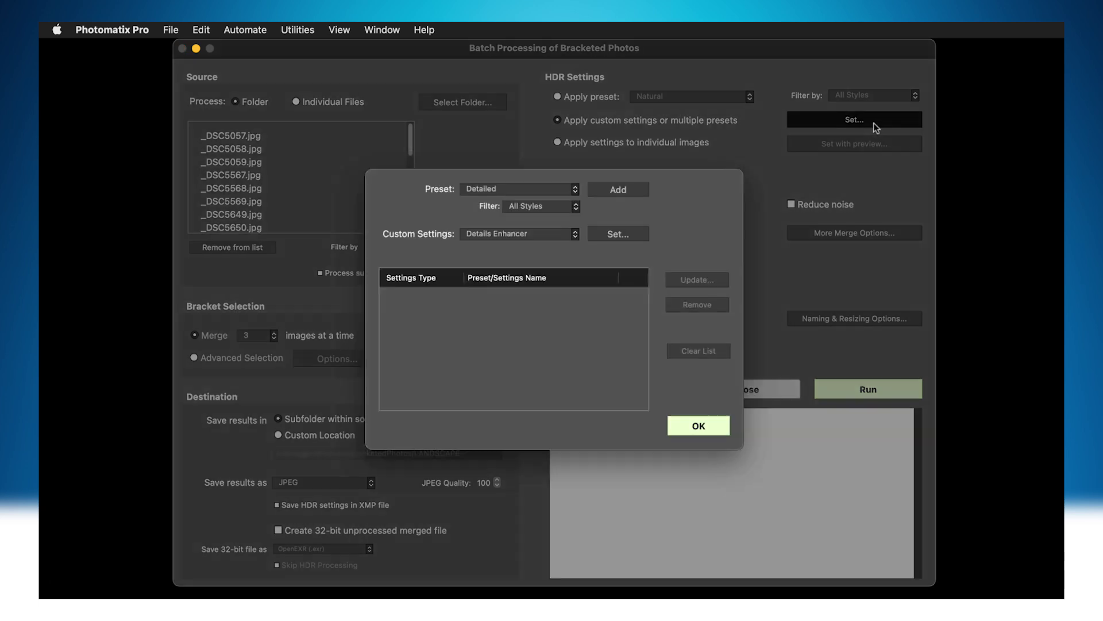
Step: Add the Natural, Realistic and Photographic presets to the batch list and confirm
click(571, 195)
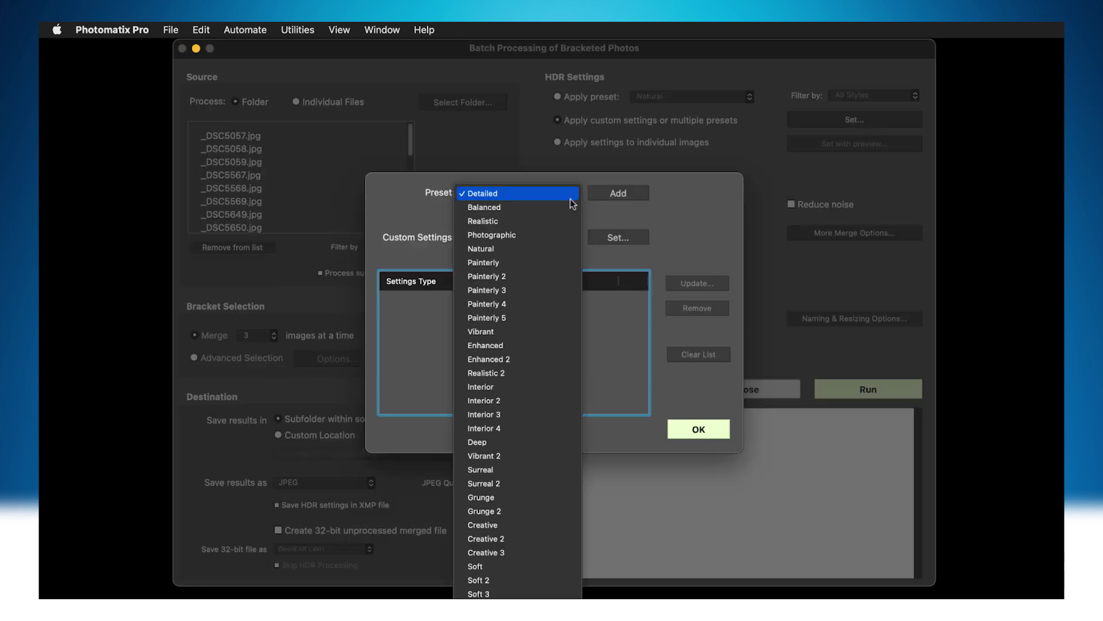
click(569, 246)
click(632, 198)
click(569, 192)
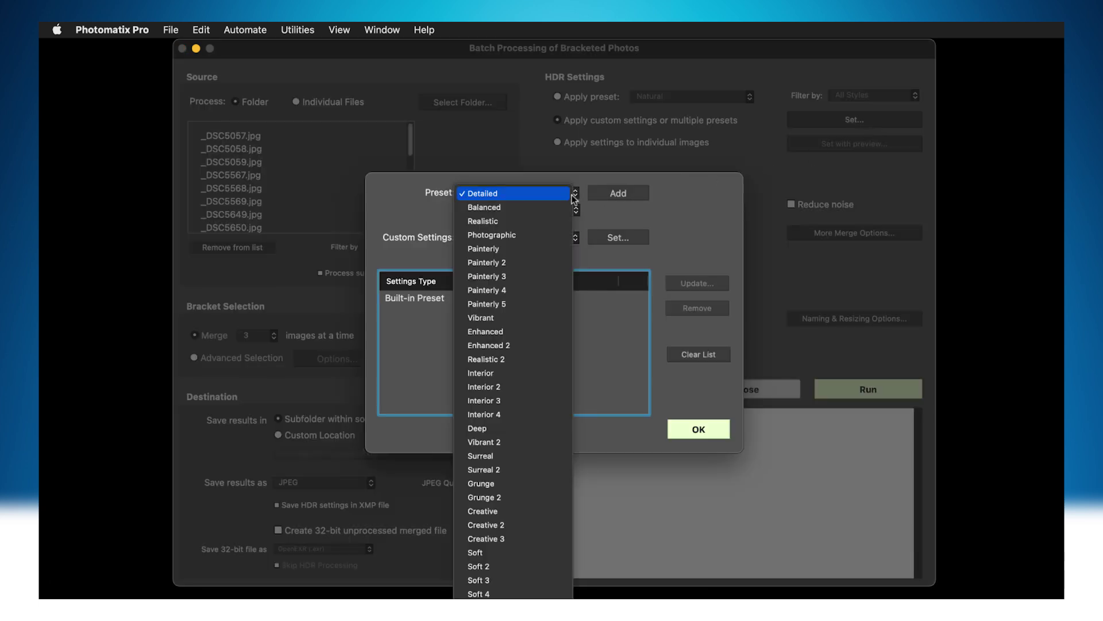
click(565, 223)
click(643, 197)
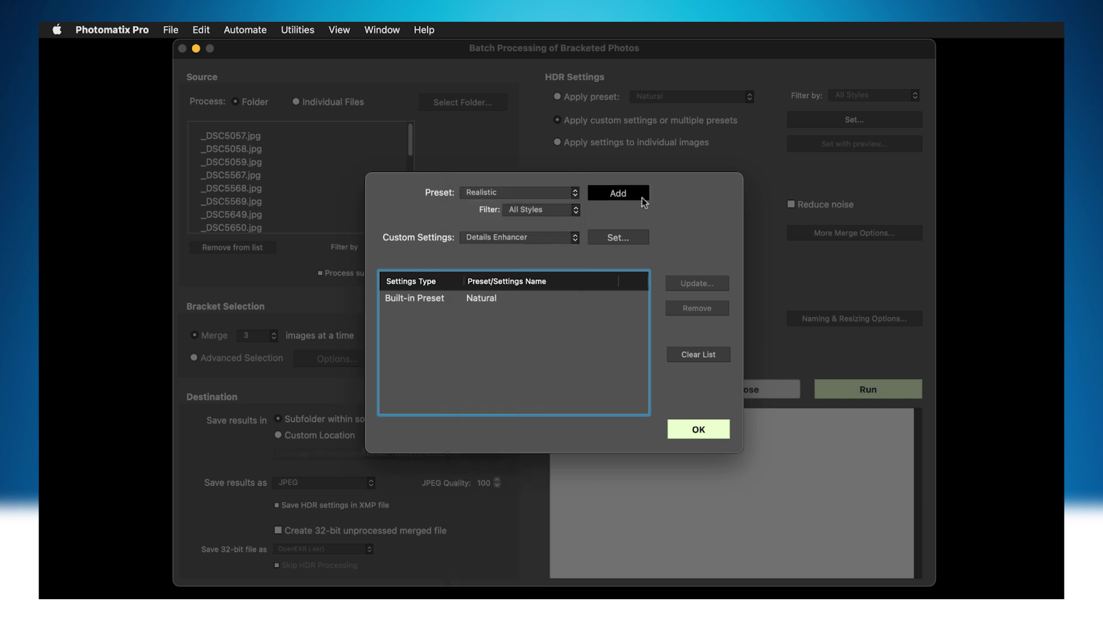
click(574, 196)
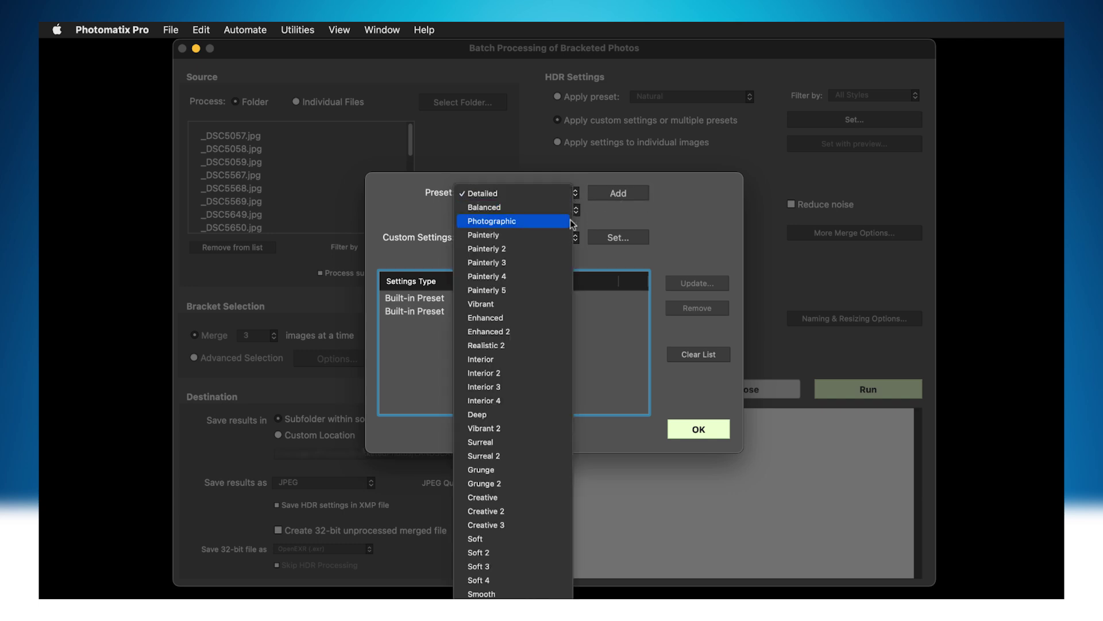
click(566, 222)
click(631, 199)
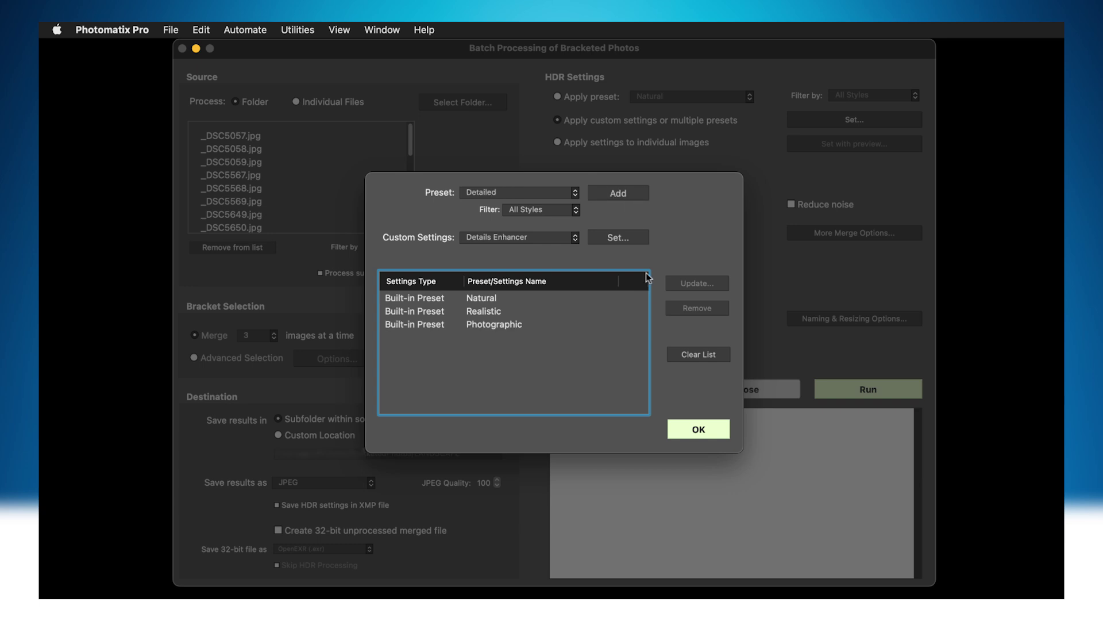
click(714, 427)
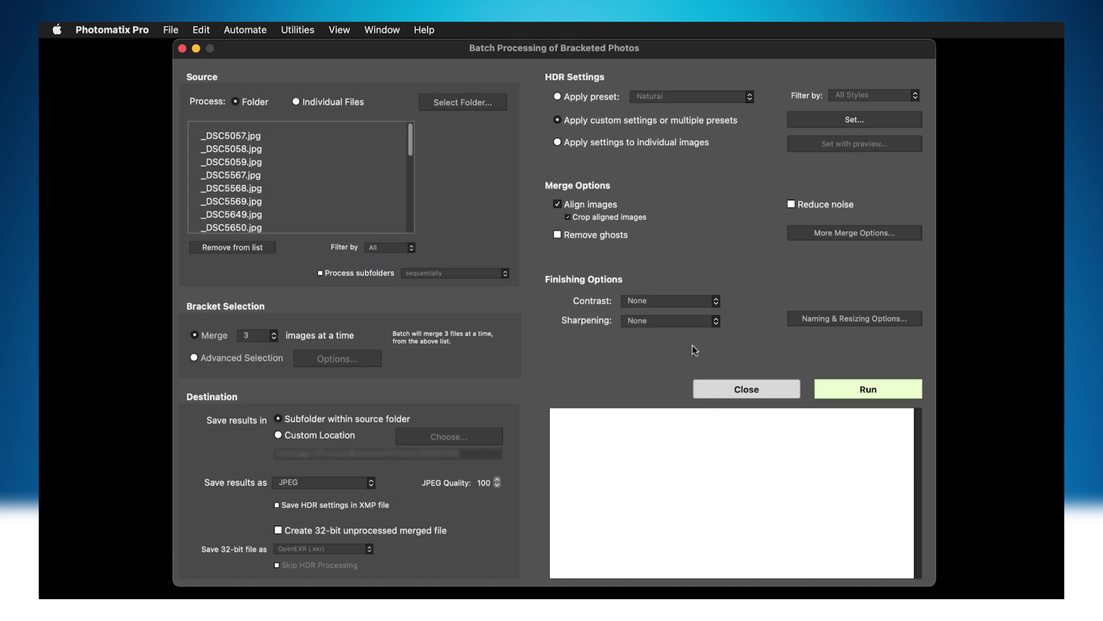
Step: Preview per-image settings, pick Natural, apply it to all remaining images, and return to the batch
click(557, 142)
click(898, 146)
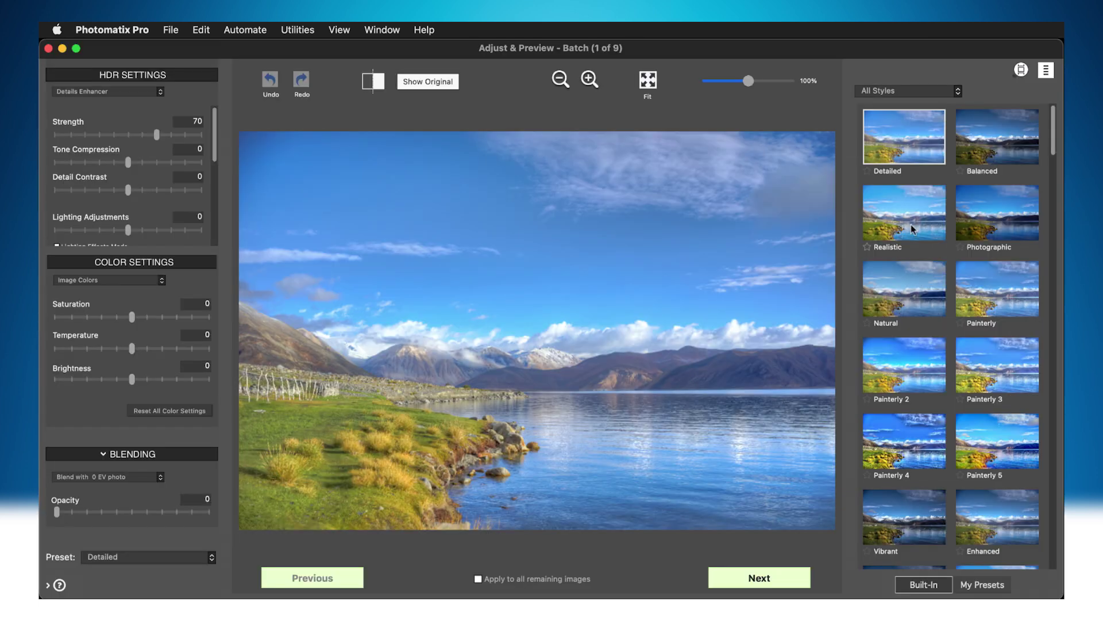
click(909, 286)
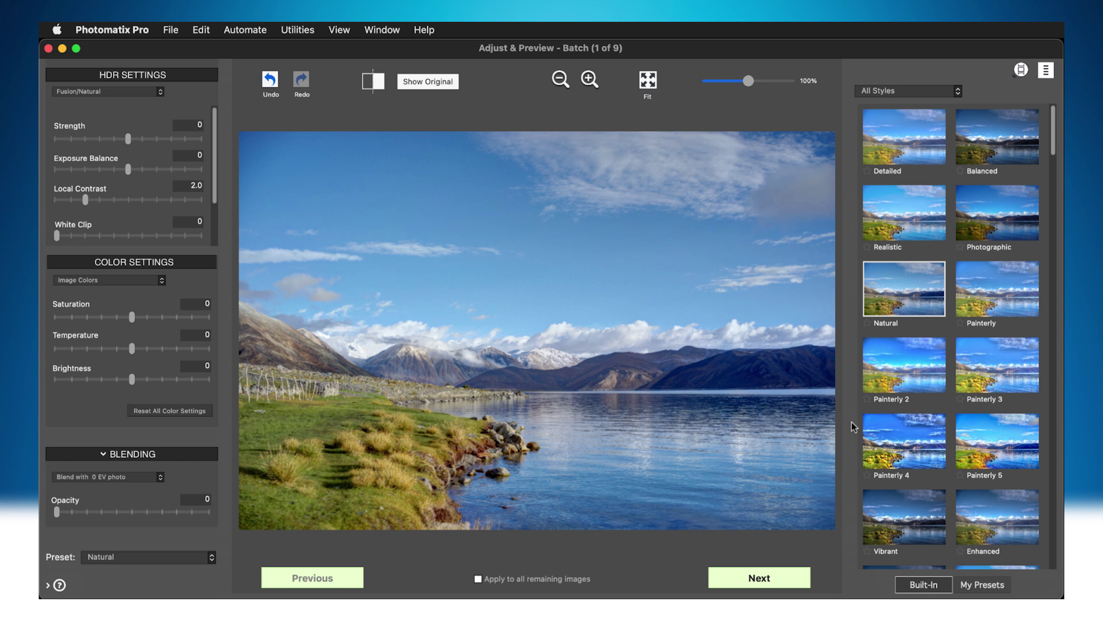
click(787, 580)
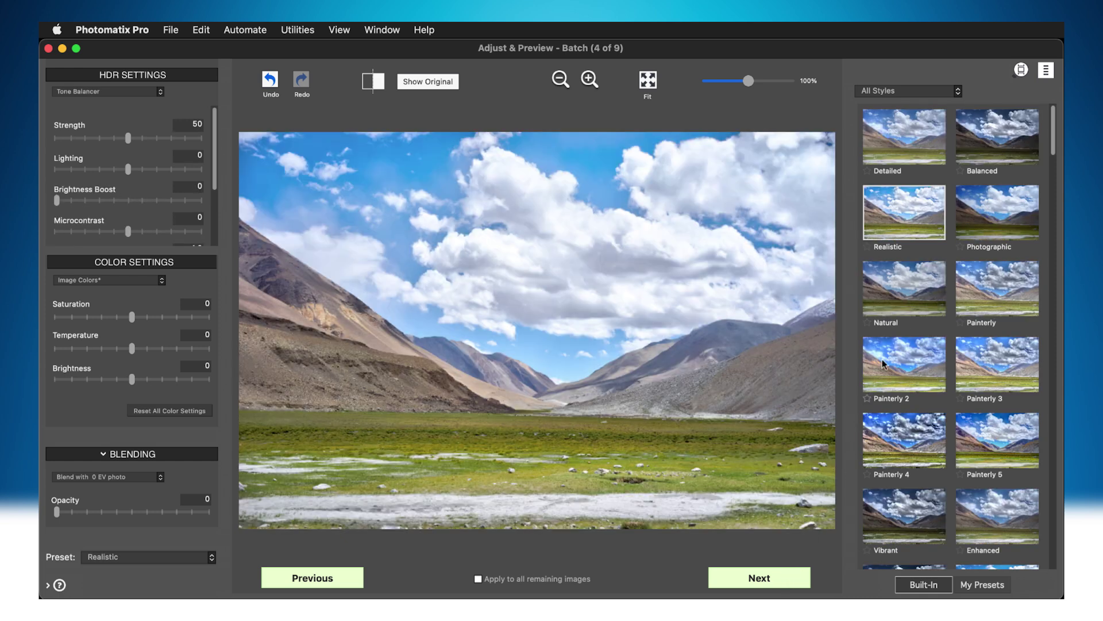
click(912, 297)
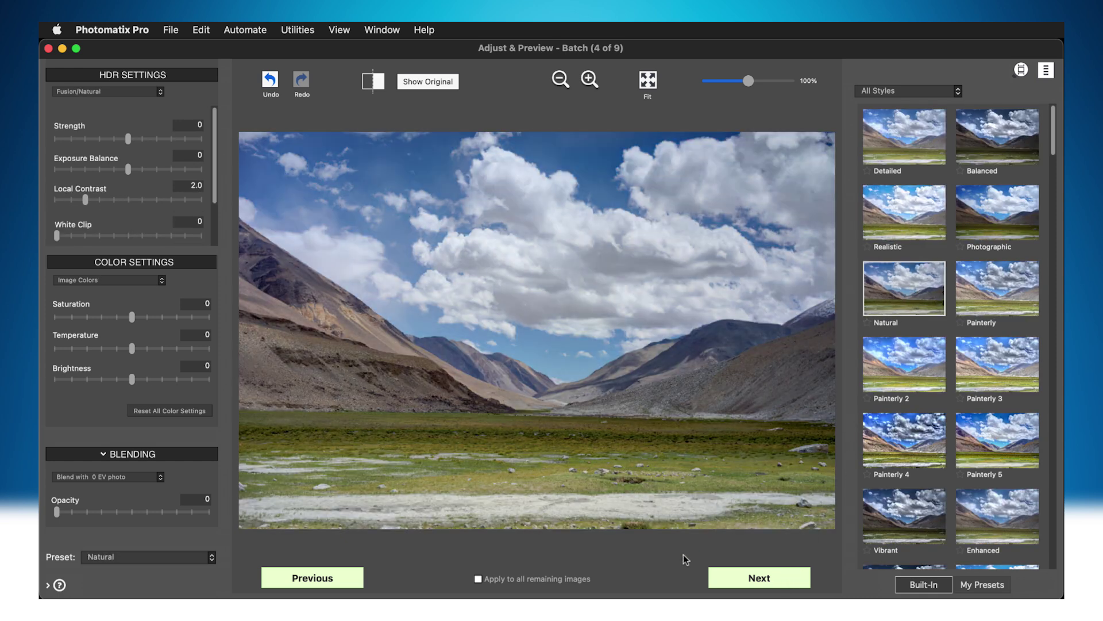
click(479, 579)
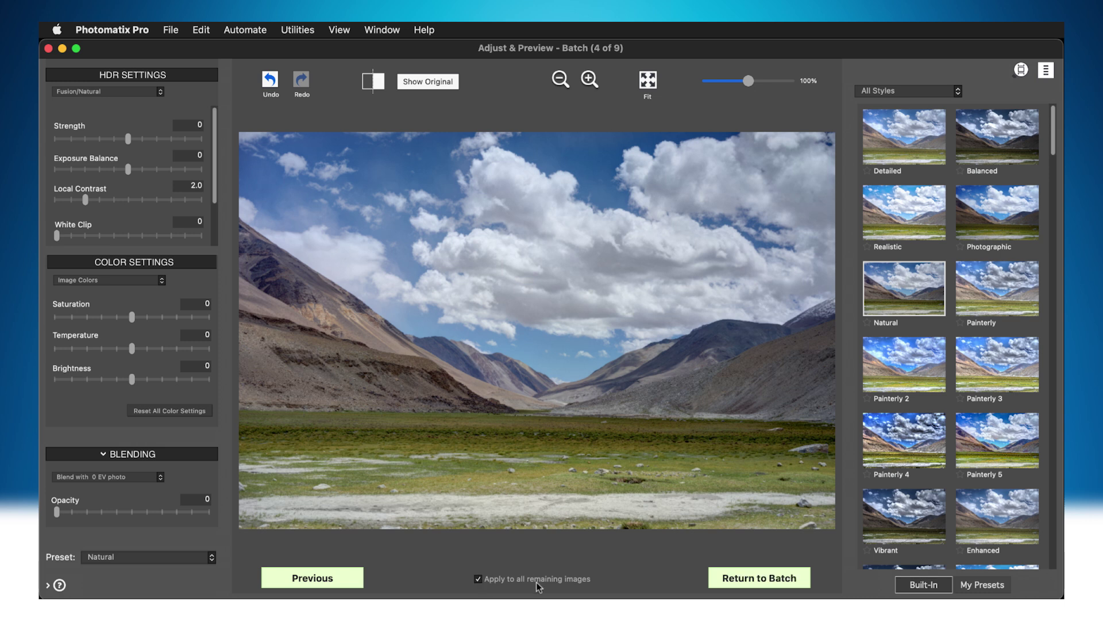
click(802, 585)
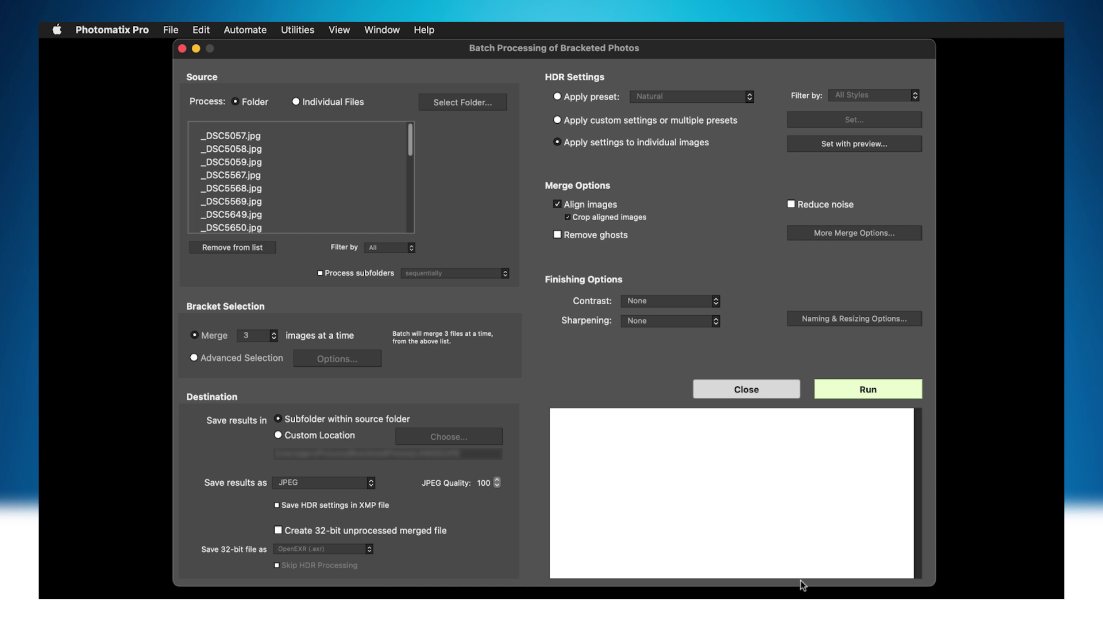
Step: Run the batch merge and, once completed, open the PhotomatixResults1 output folder
click(899, 389)
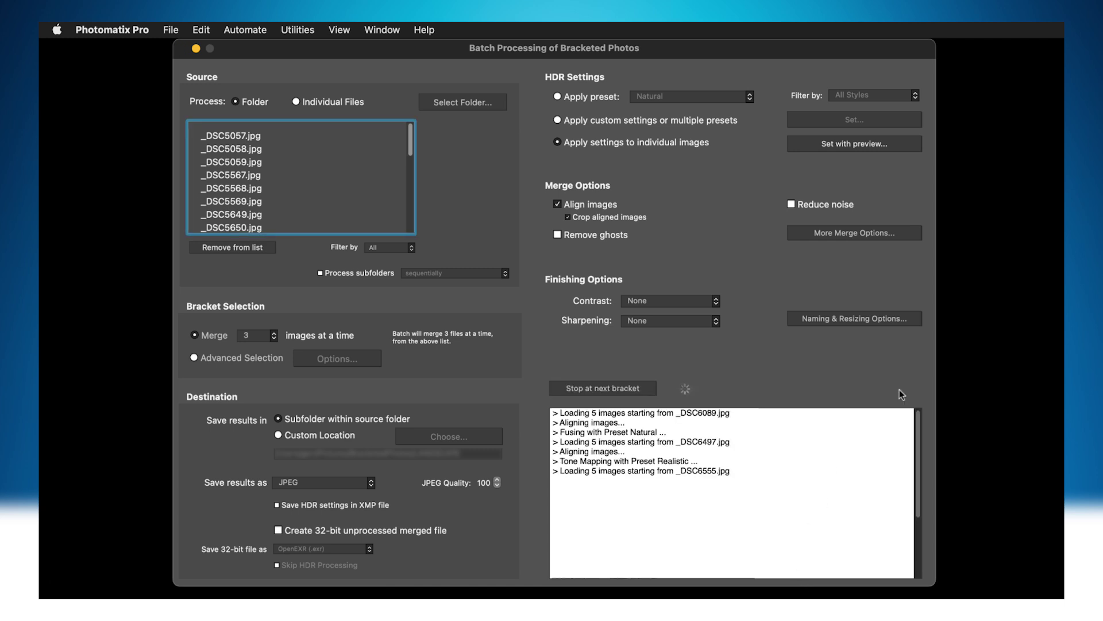
scroll(920, 439, down, 10)
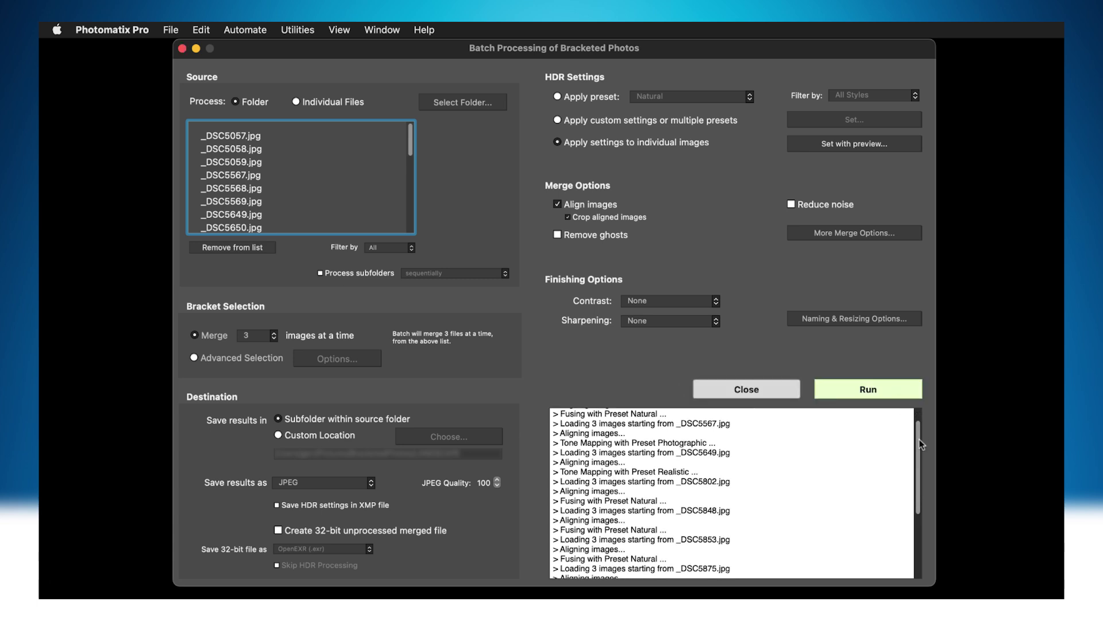
click(775, 564)
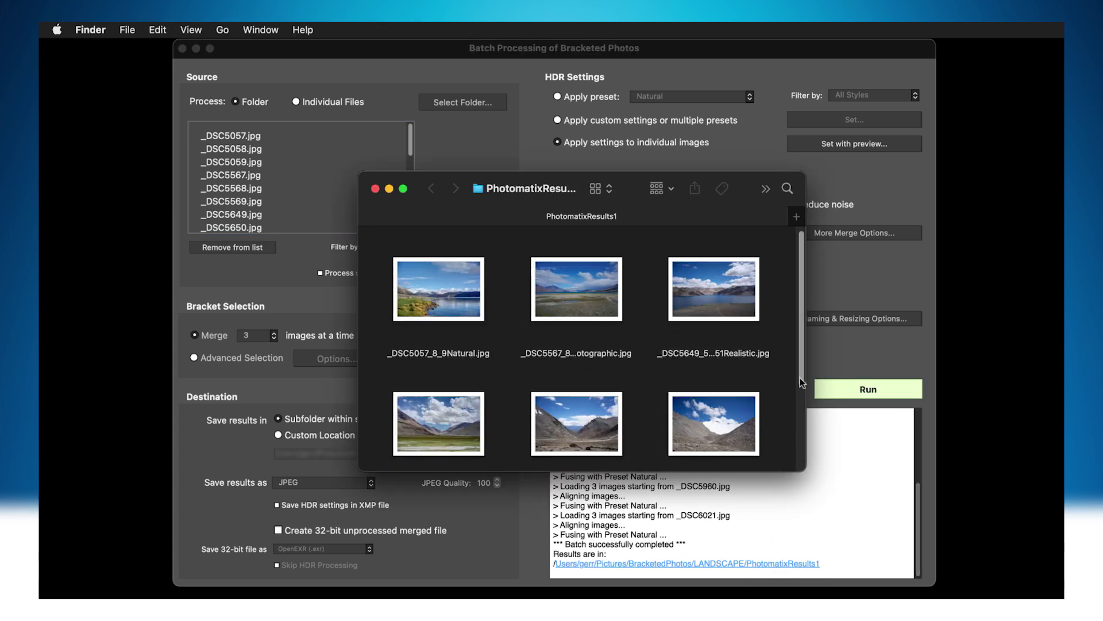
Step: Scroll the PhotomatixResults1 window to reveal more merged landscape results
drag(800, 377, 801, 468)
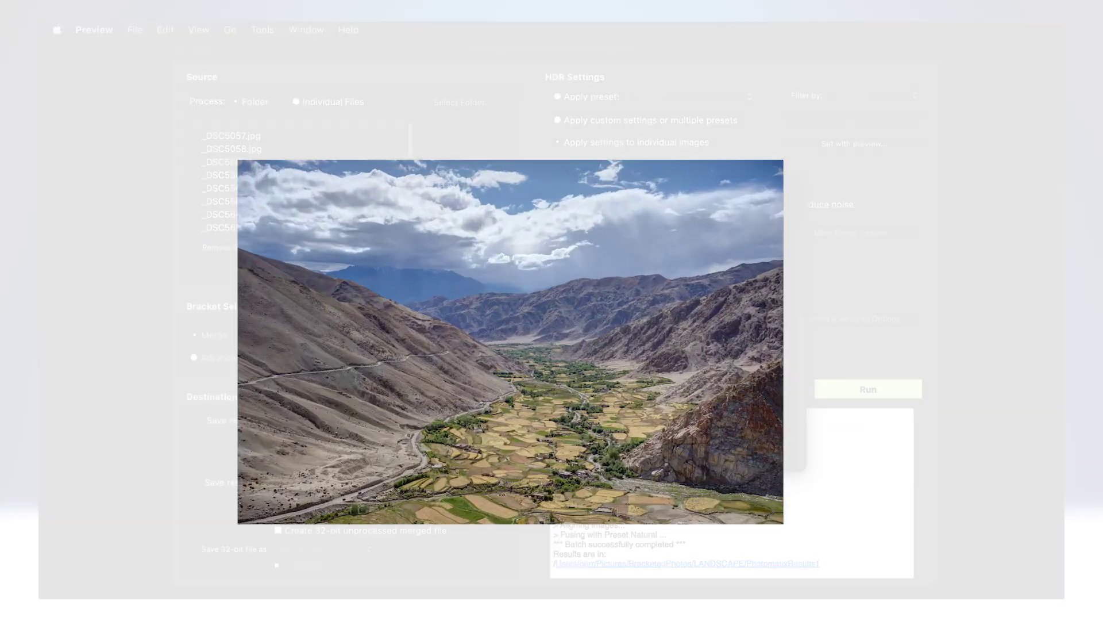